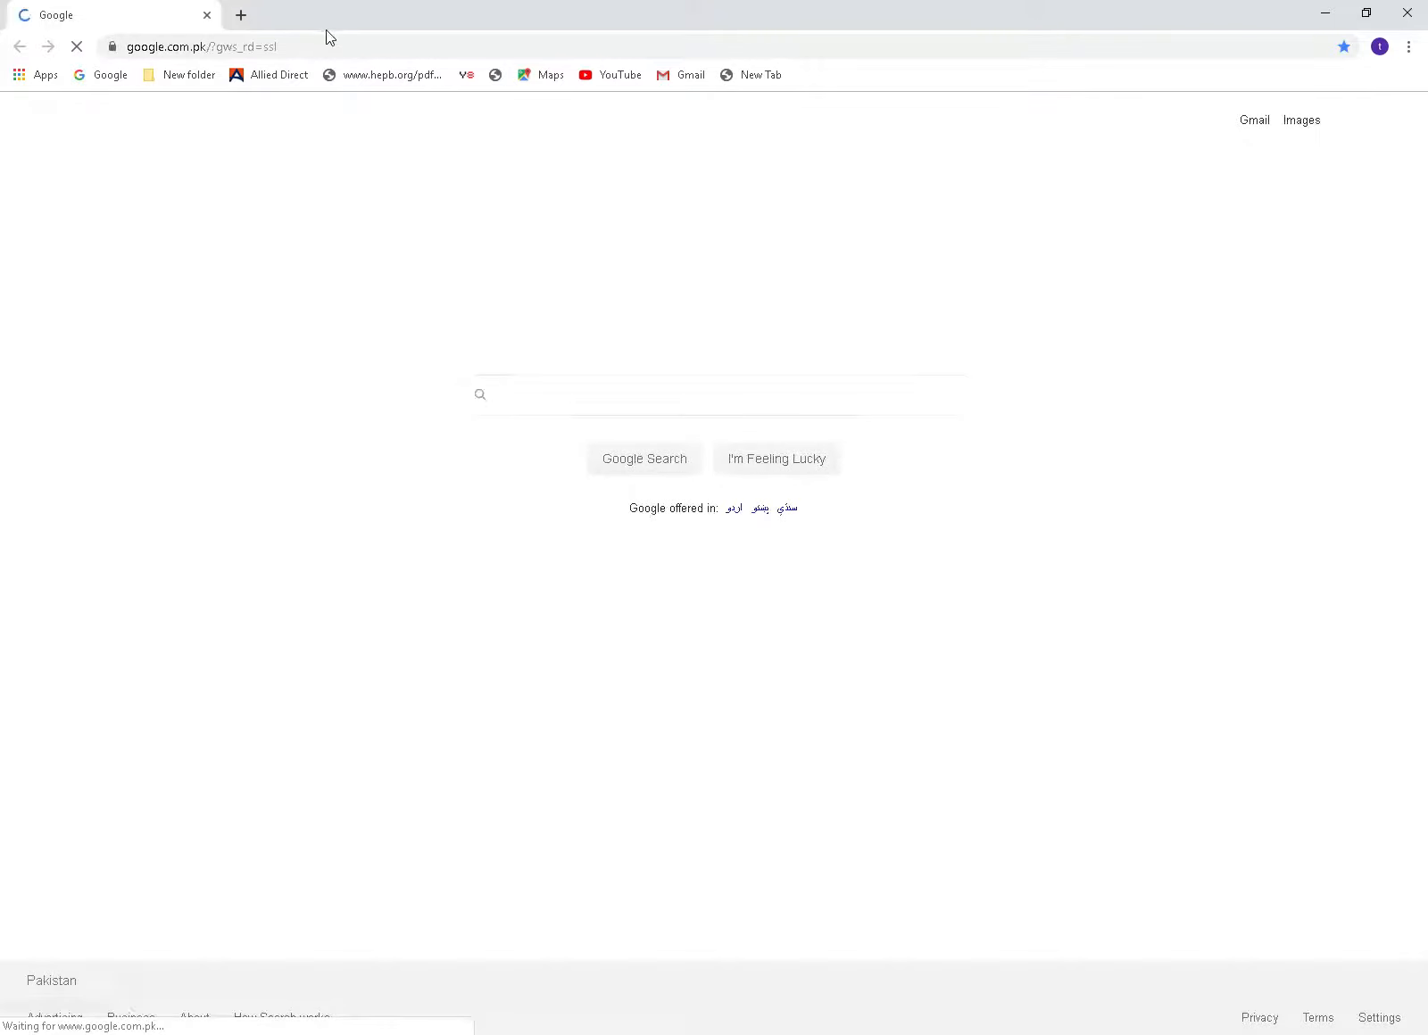
Step: Search Google for snappa and open the Snappa graphic design site from the results
left_click(539, 395)
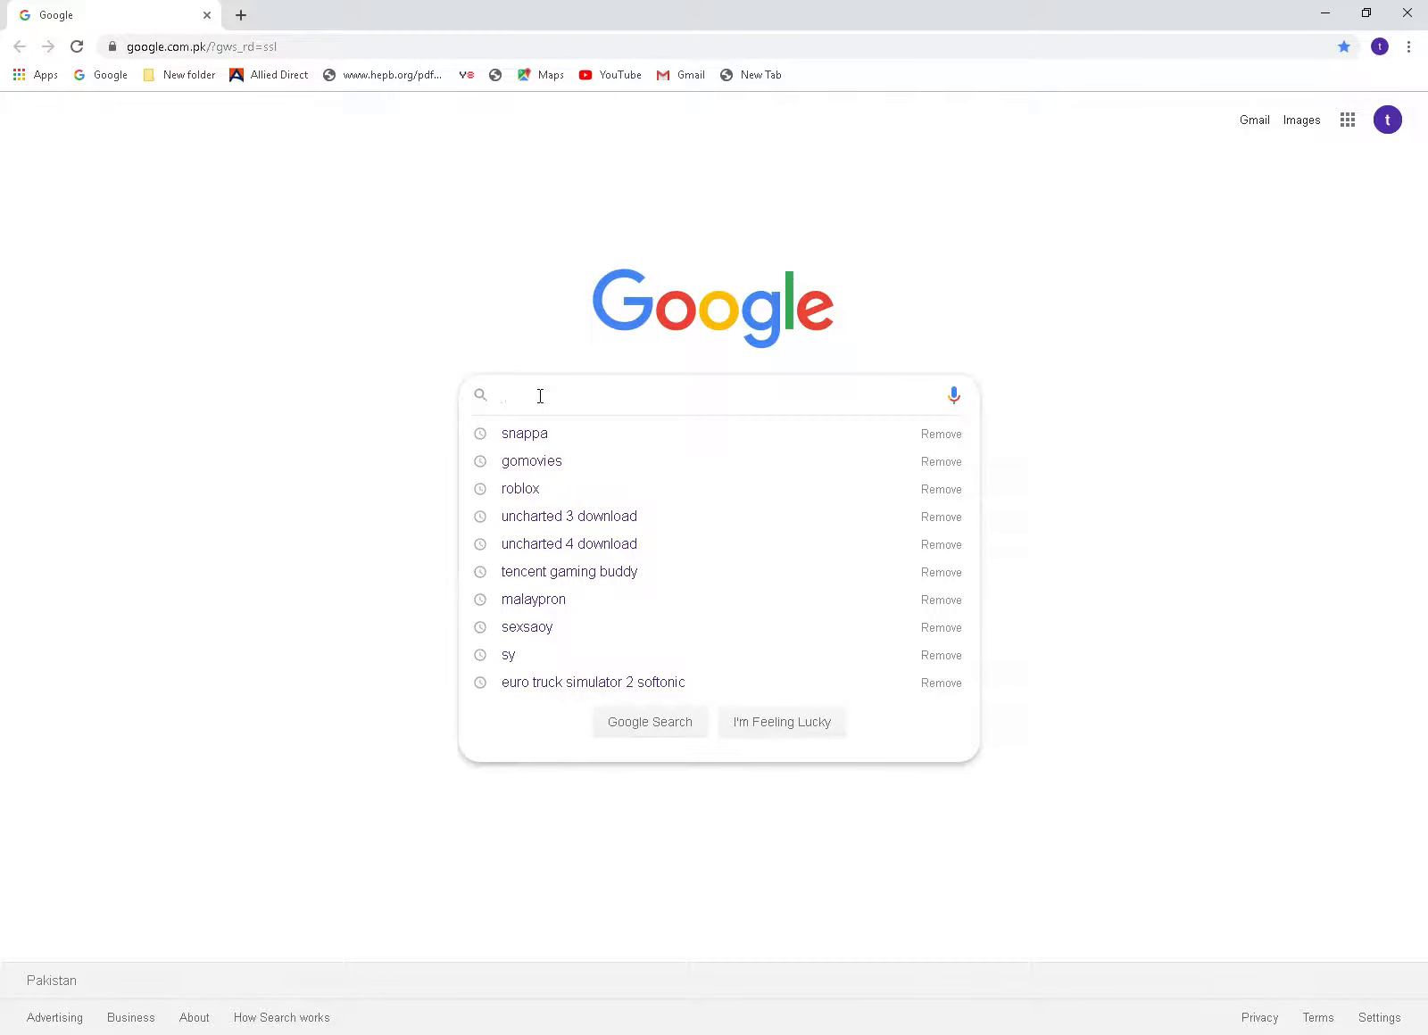
type("sna")
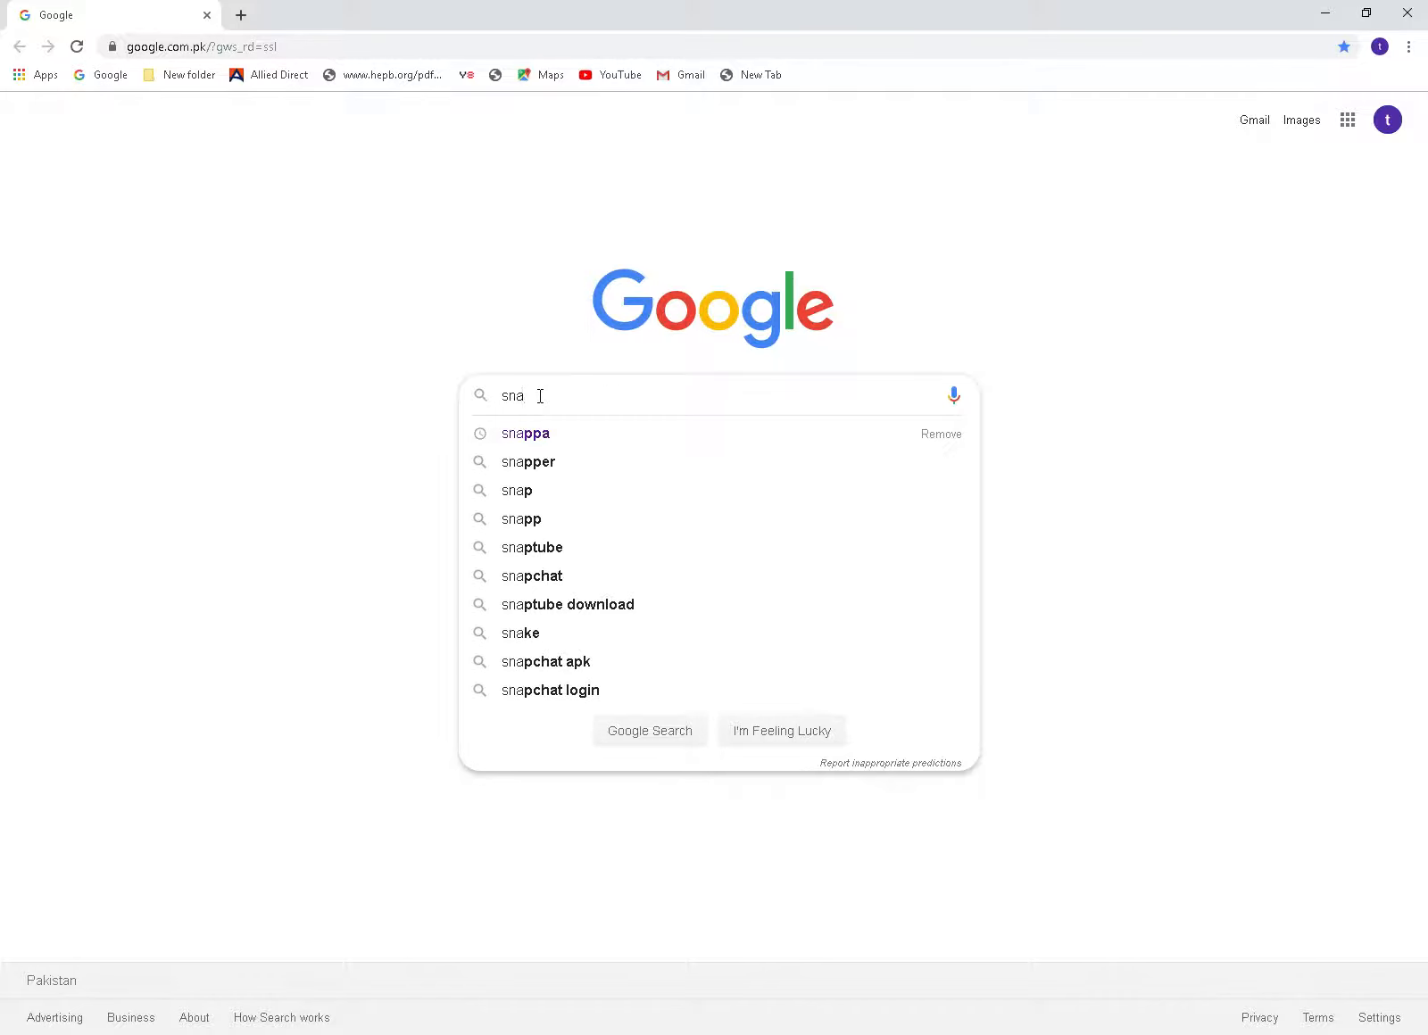
key("Down")
key("Return")
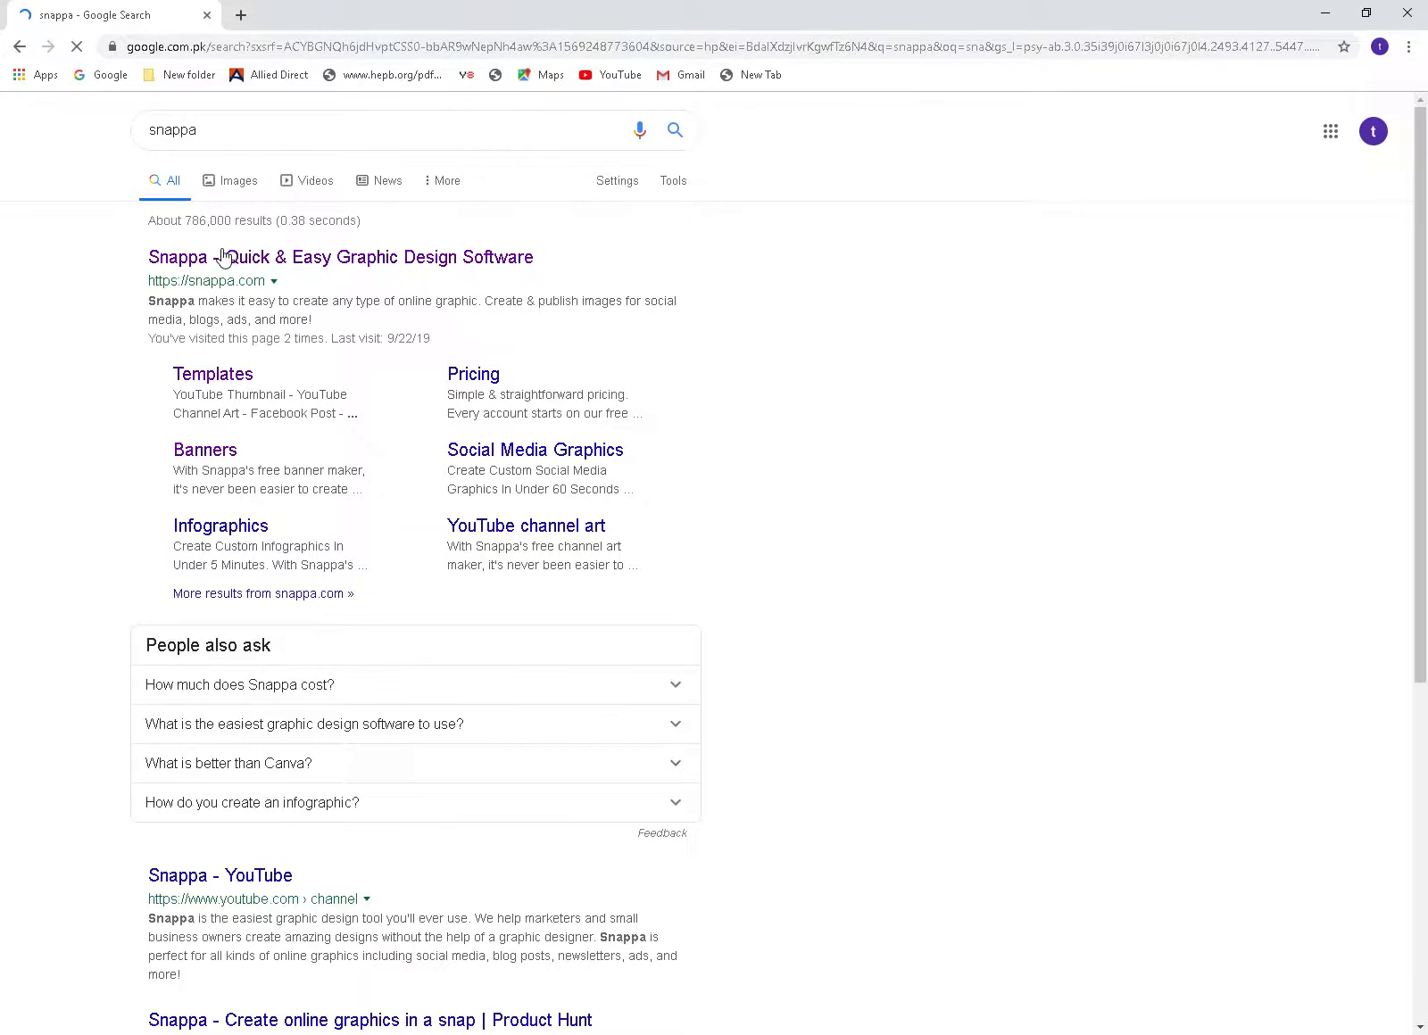
scroll(787, 356, "down", 10)
scroll(809, 631, "up", 10)
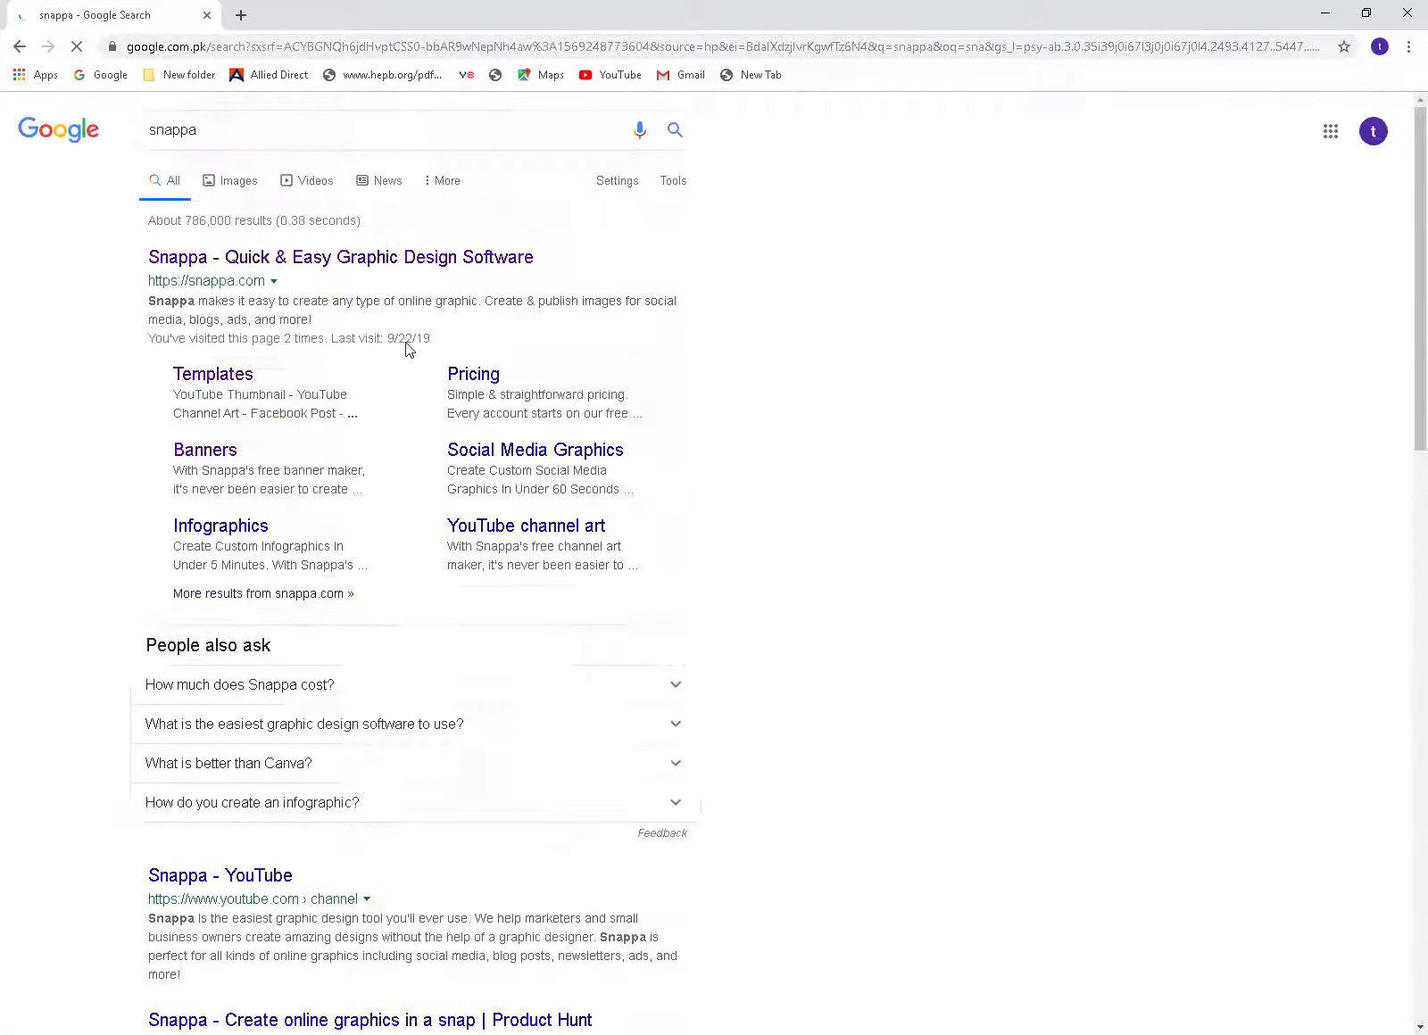
left_click(382, 259)
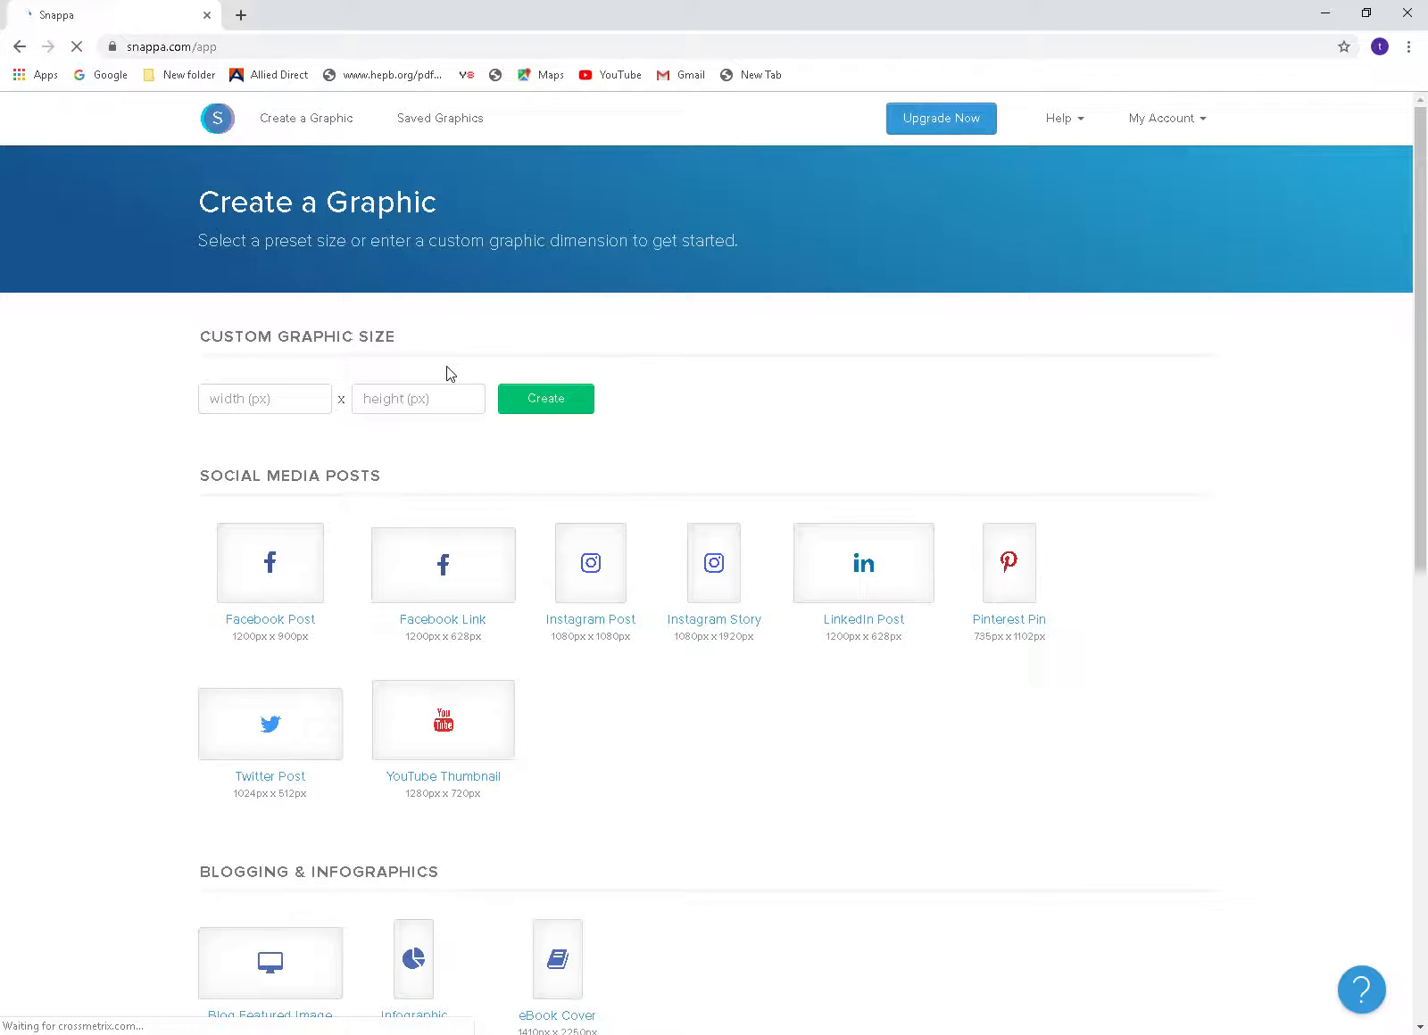
Step: Choose the YouTube Channel Art preset (2560px x 1440px) from the Headers section for a new graphic
scroll(470, 647, "down", 5)
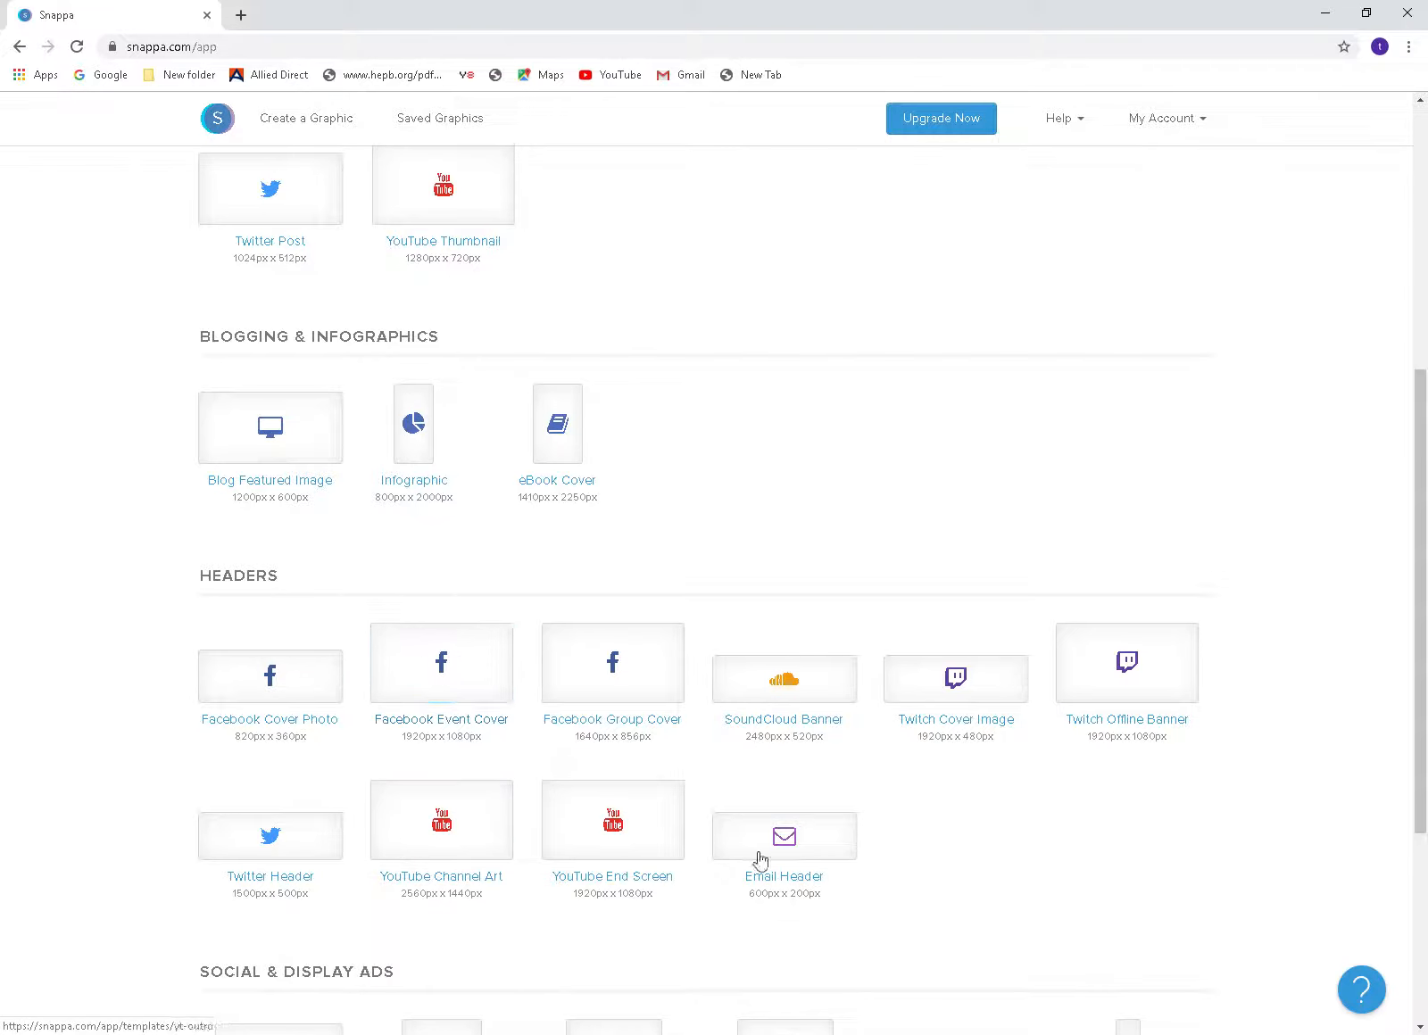
scroll(642, 907, "down", 4)
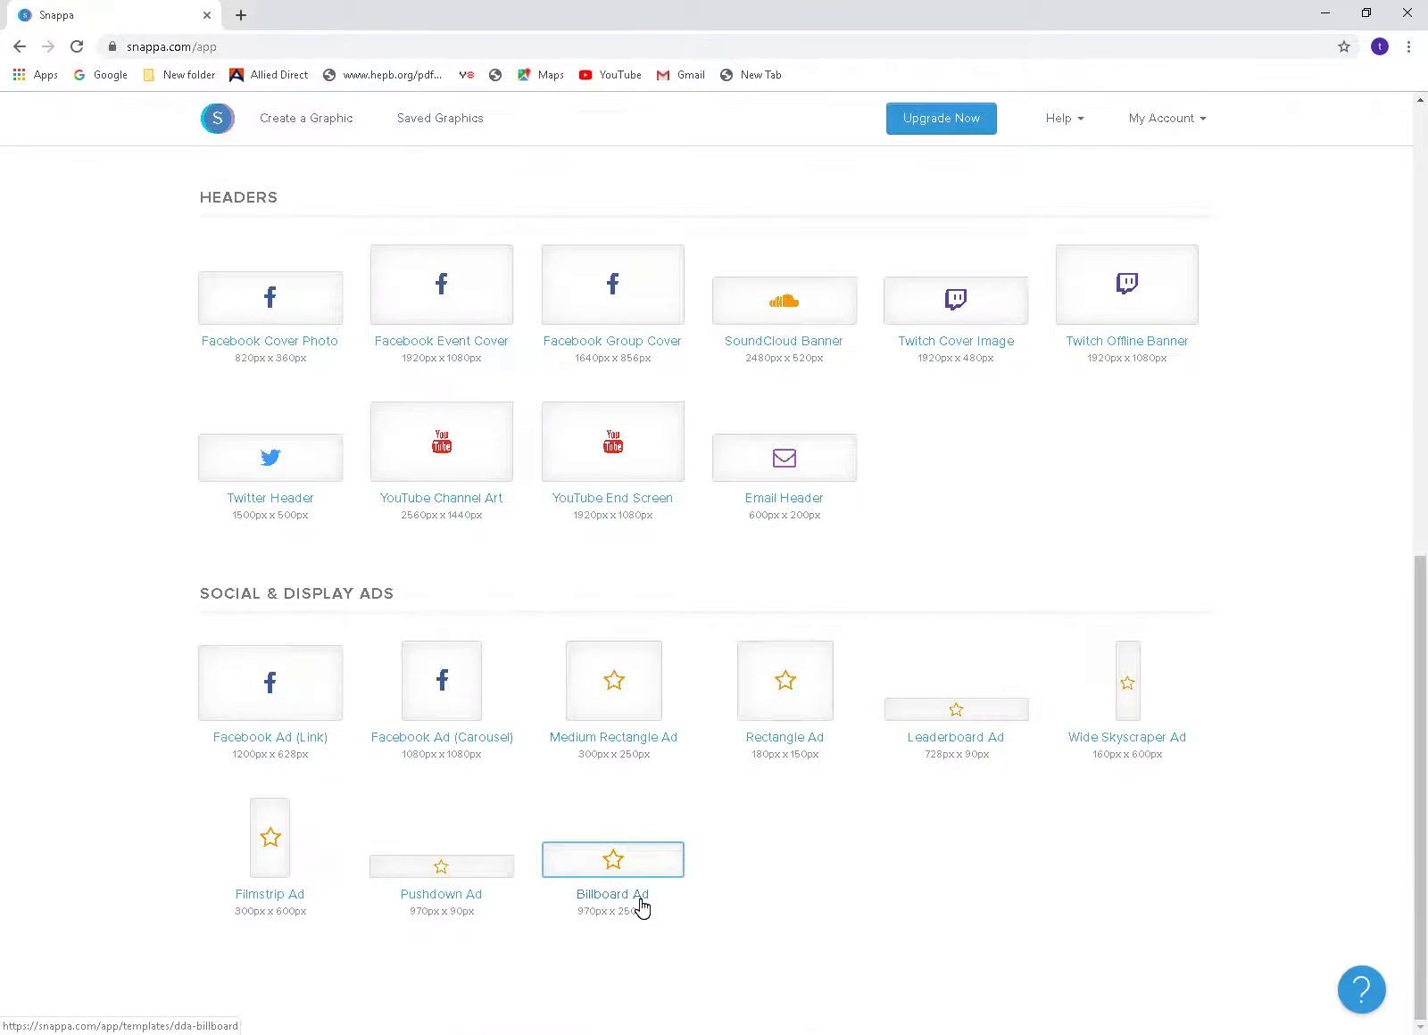
scroll(640, 907, "up", 5)
scroll(401, 988, "down", 2)
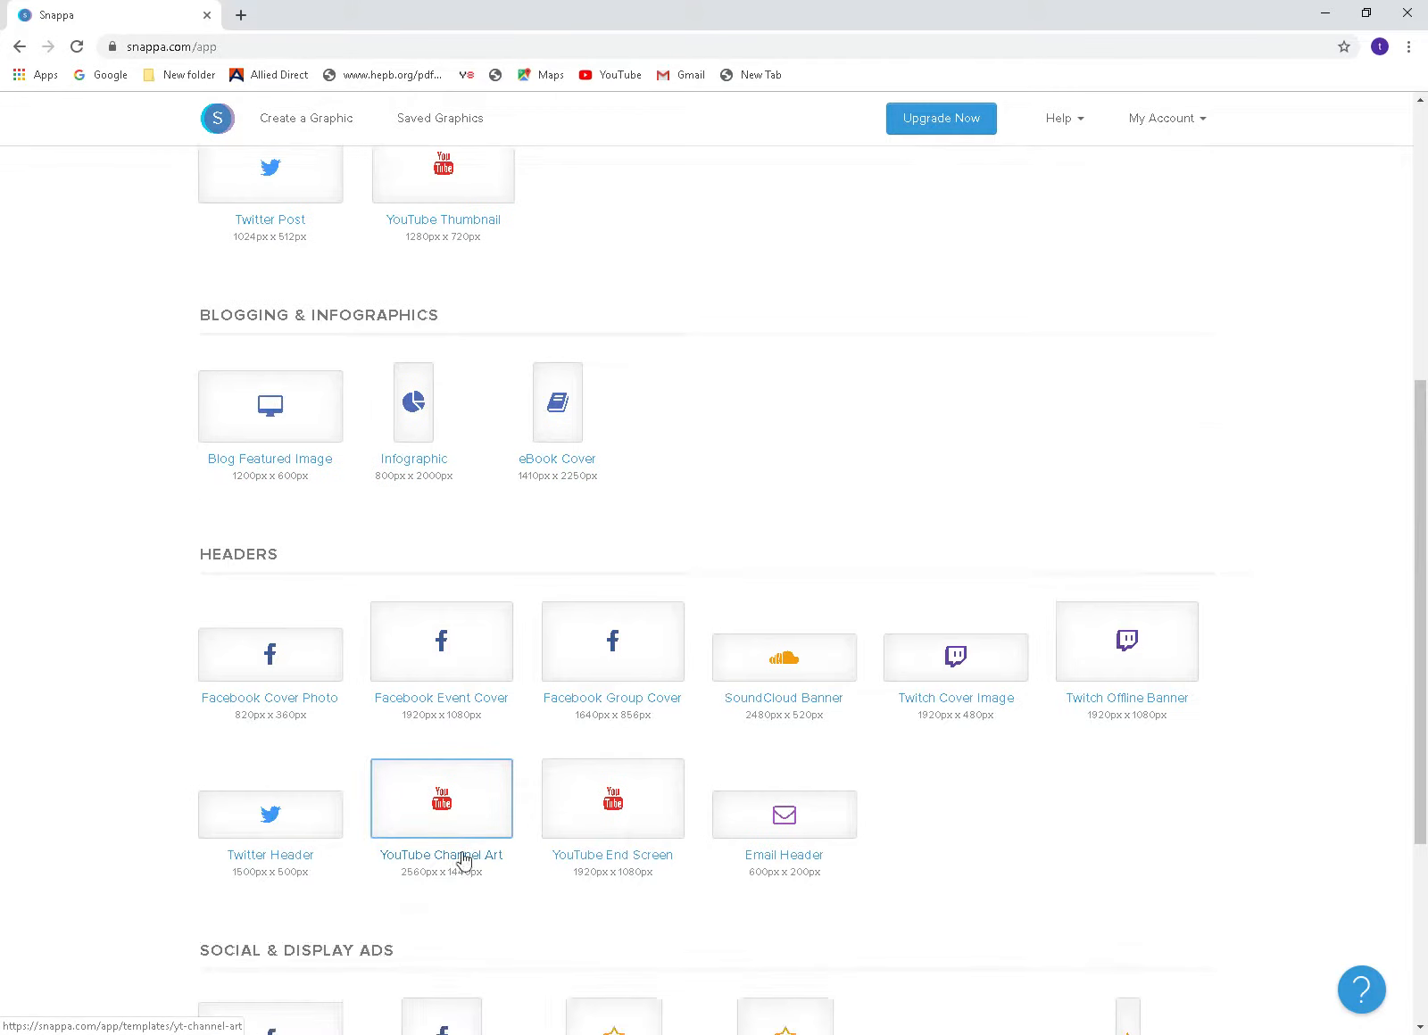
left_click(462, 859)
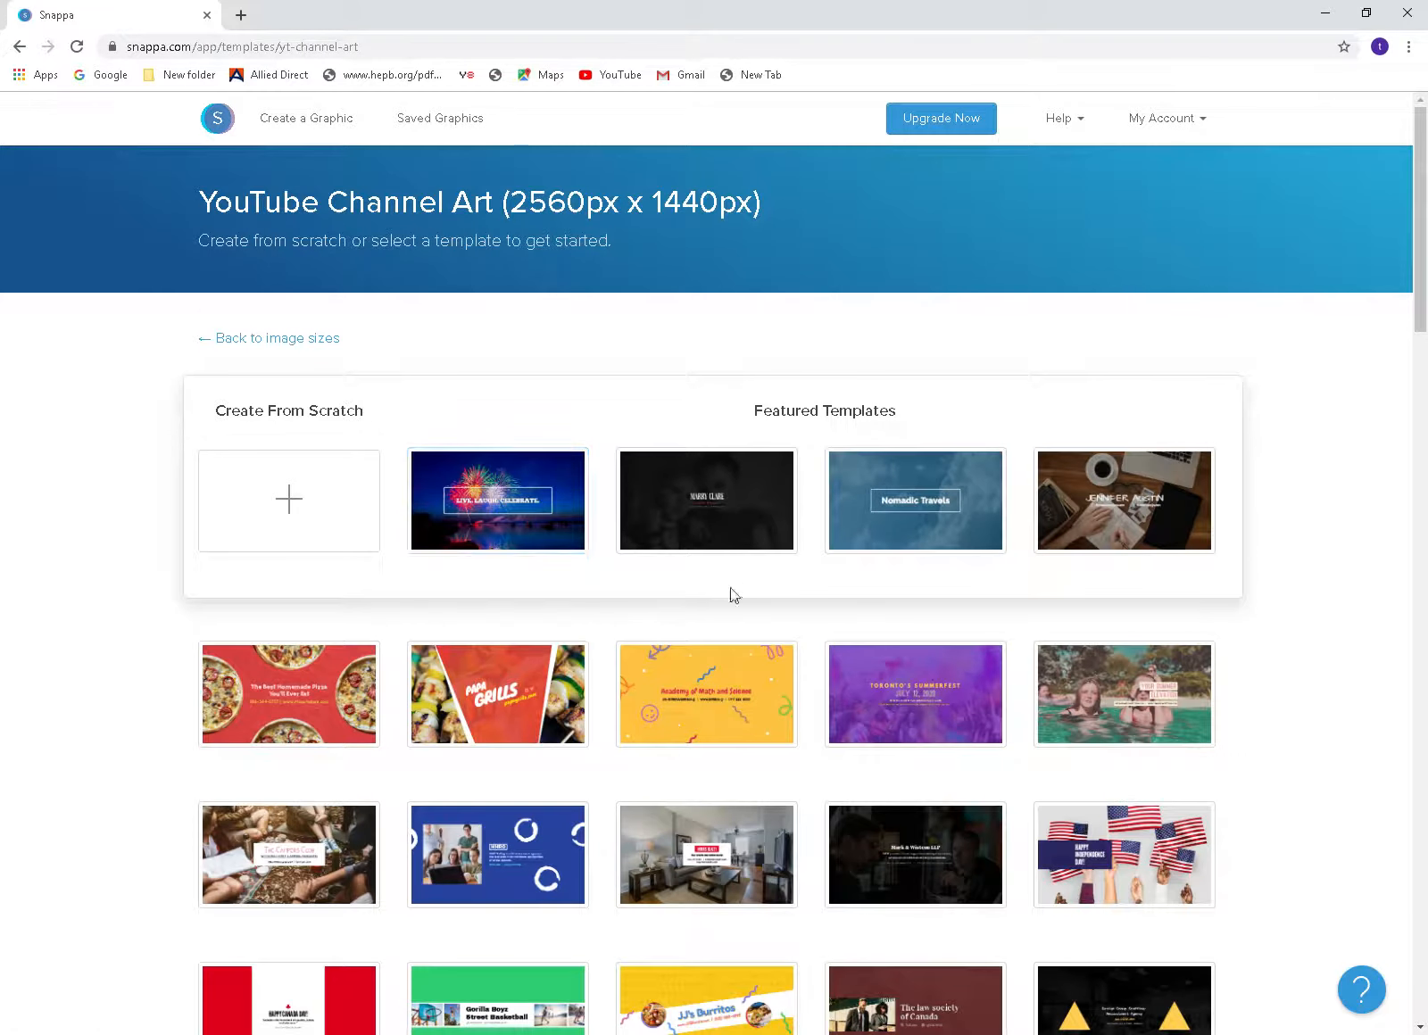
Step: Create the YouTube Channel Art design from scratch instead of using a template, and open its background options
scroll(747, 615, "down", 3)
scroll(749, 616, "up", 3)
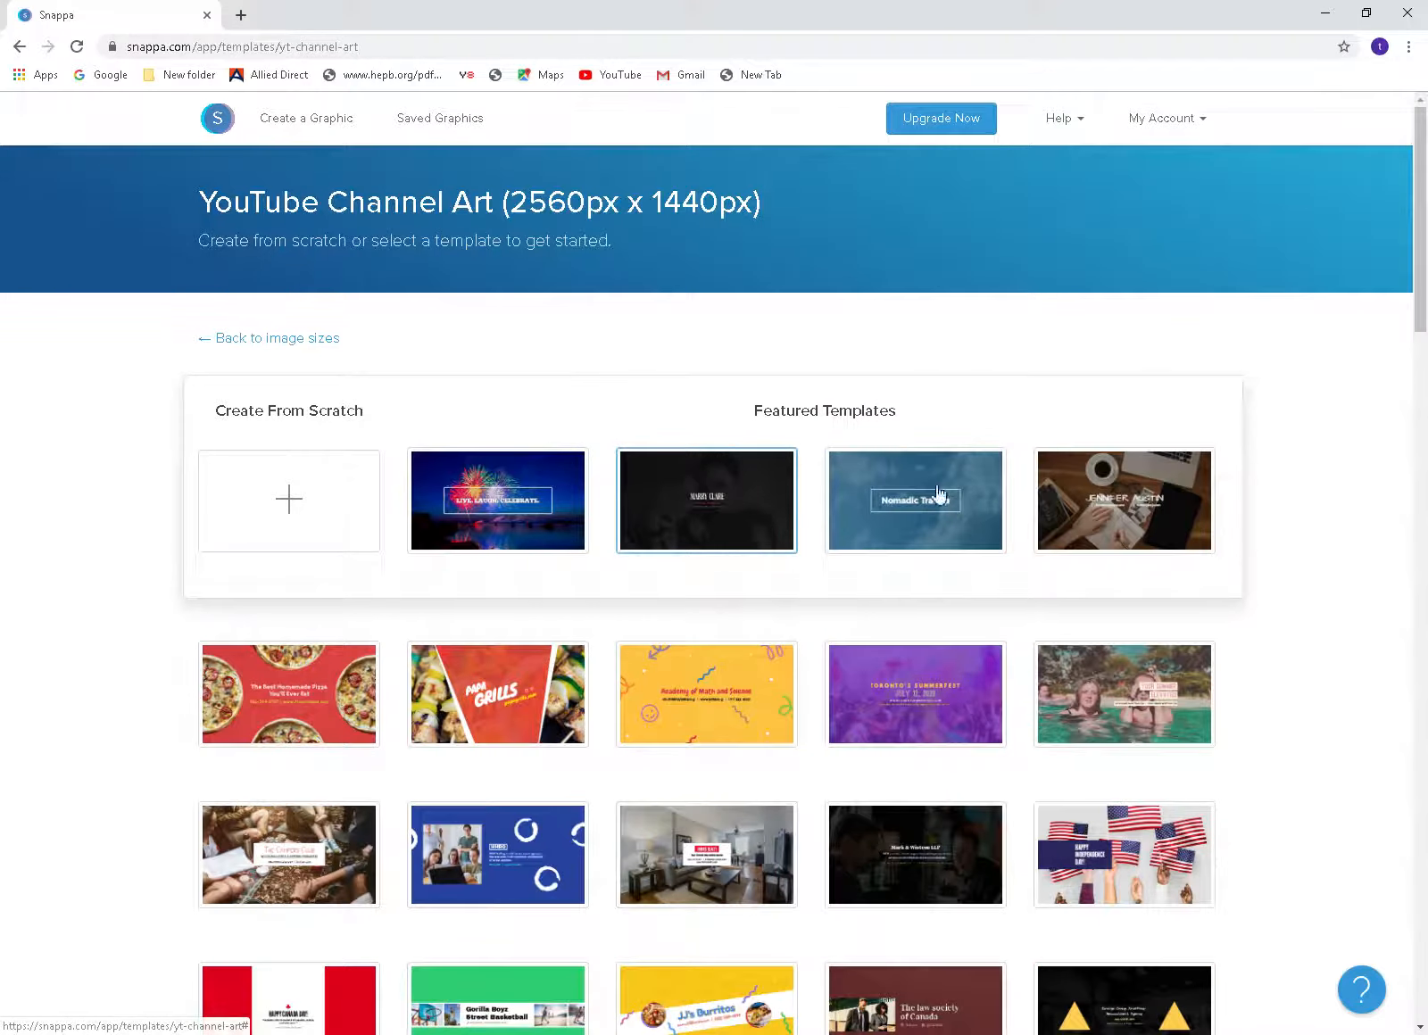
scroll(837, 692, "down", 15)
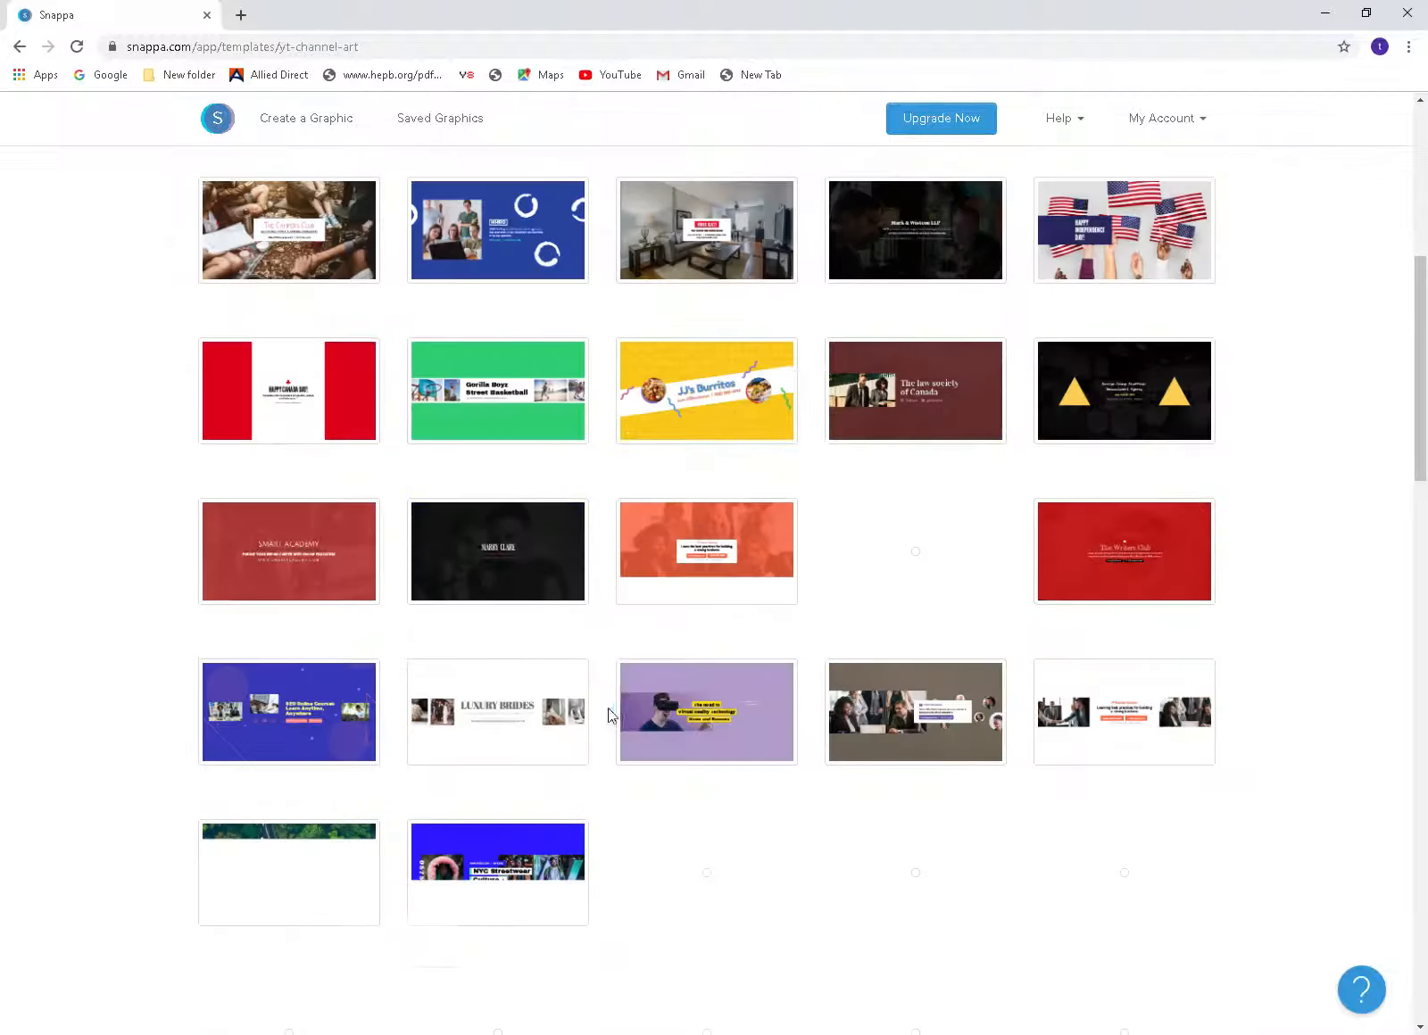
scroll(673, 653, "up", 8)
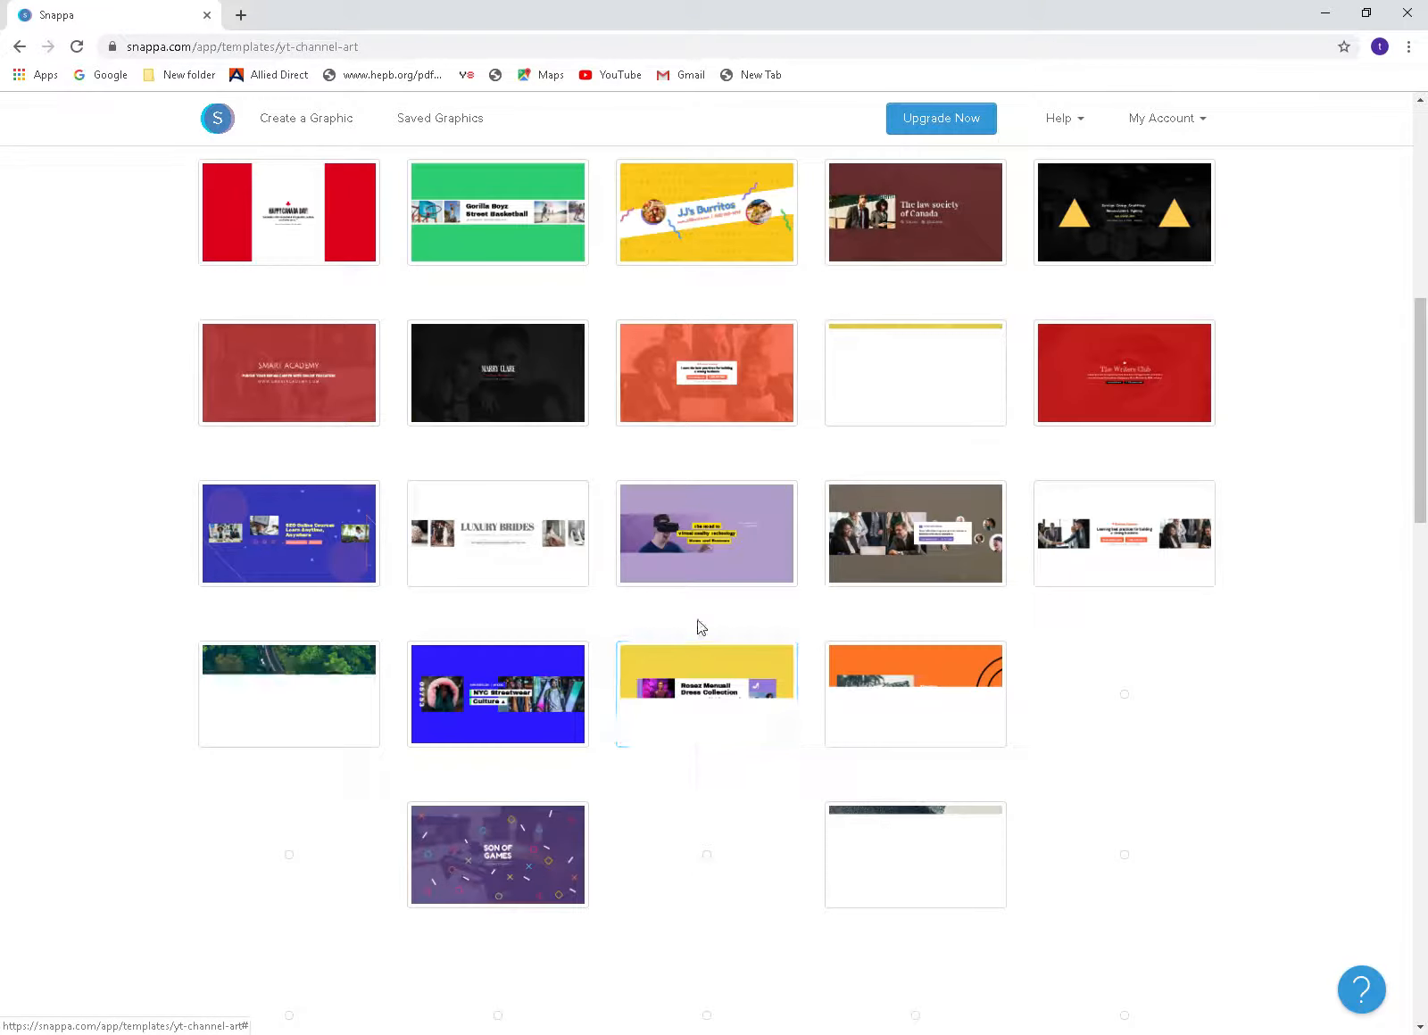
scroll(700, 624, "up", 8)
scroll(704, 616, "down", 2)
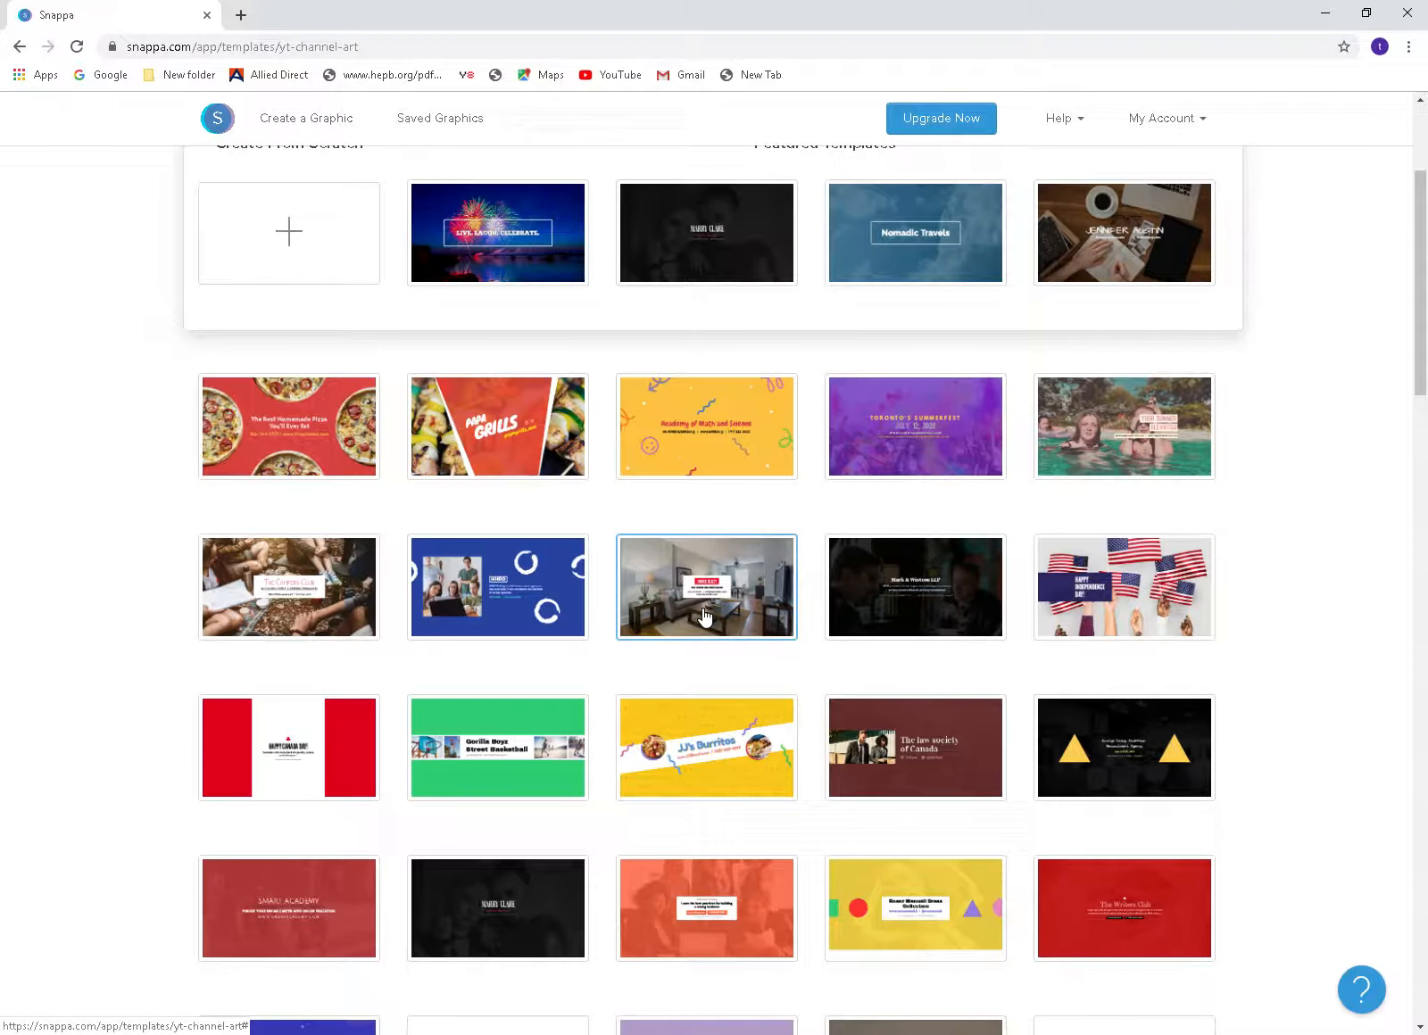
scroll(726, 616, "down", 13)
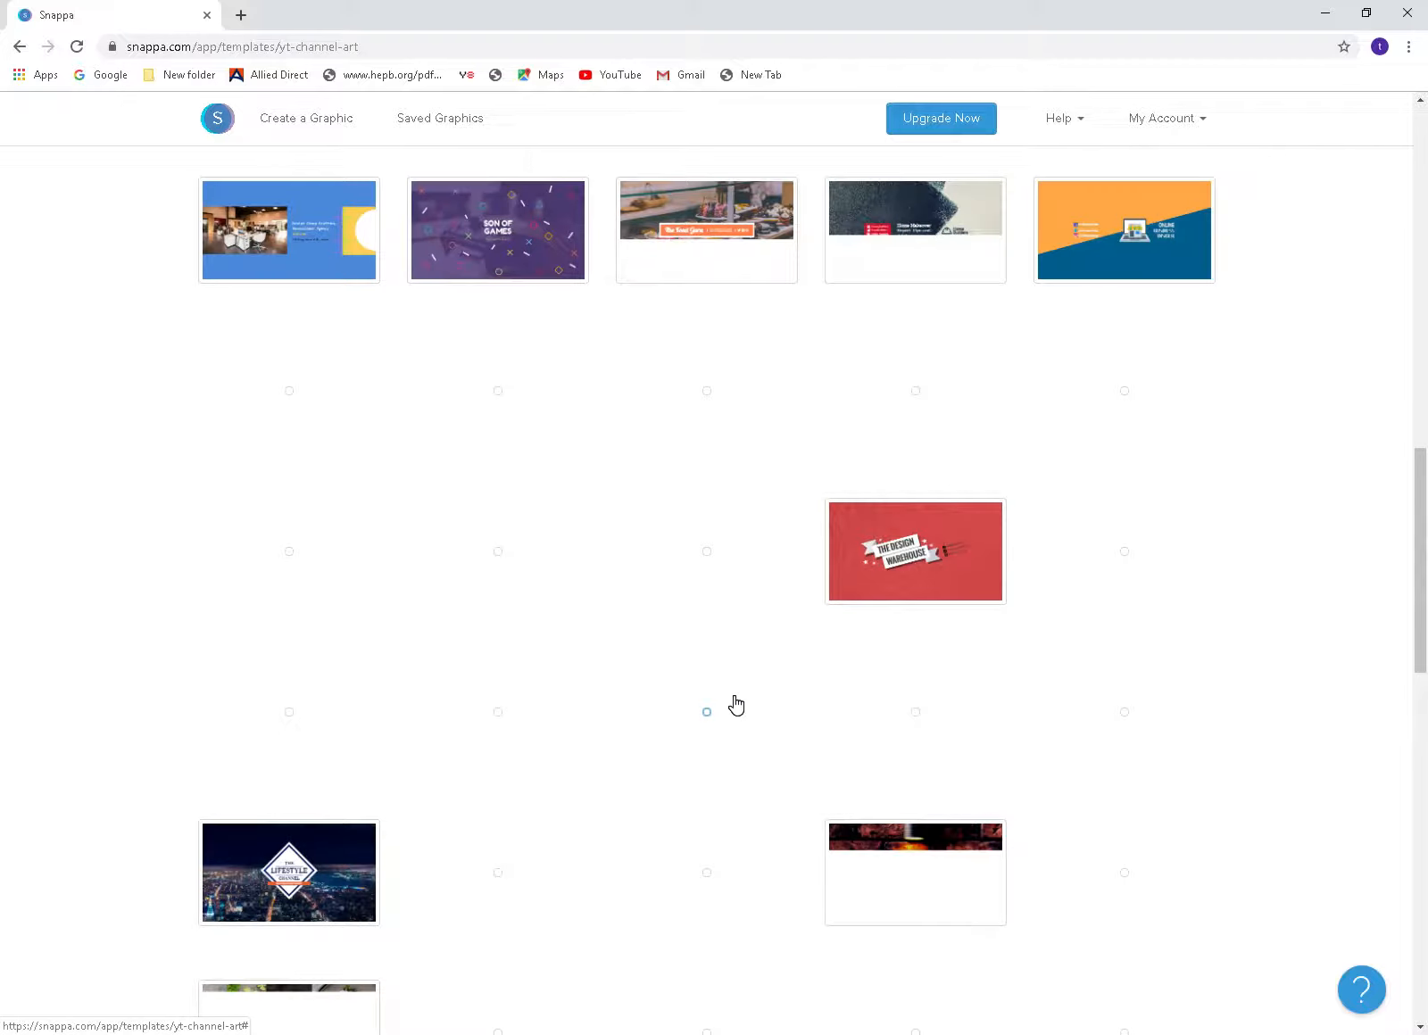
scroll(736, 705, "up", 15)
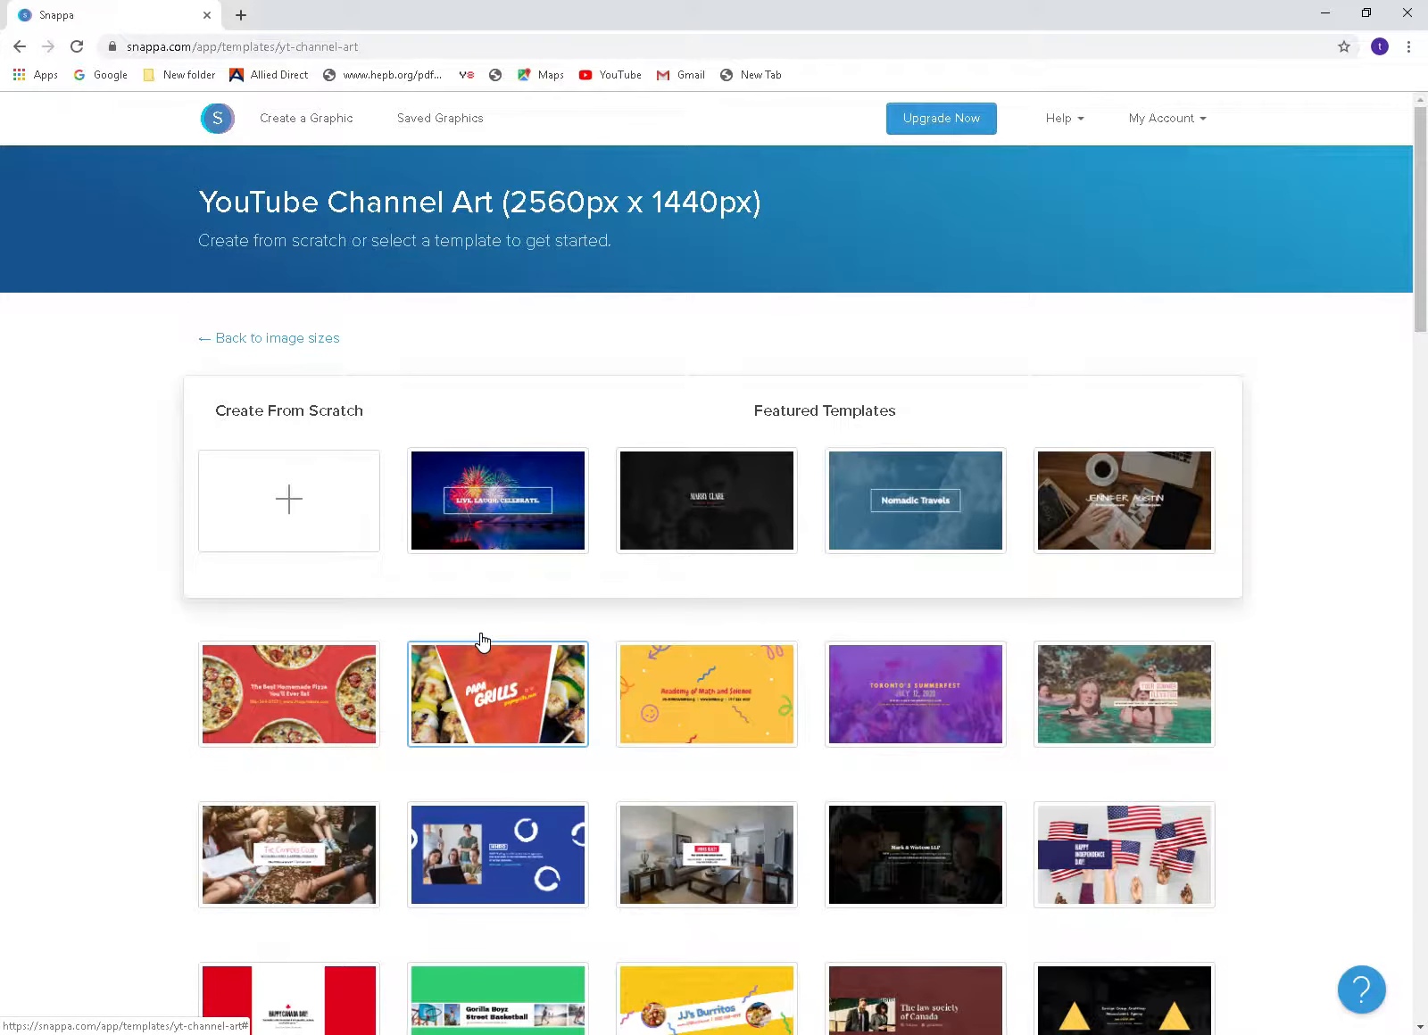
left_click(314, 515)
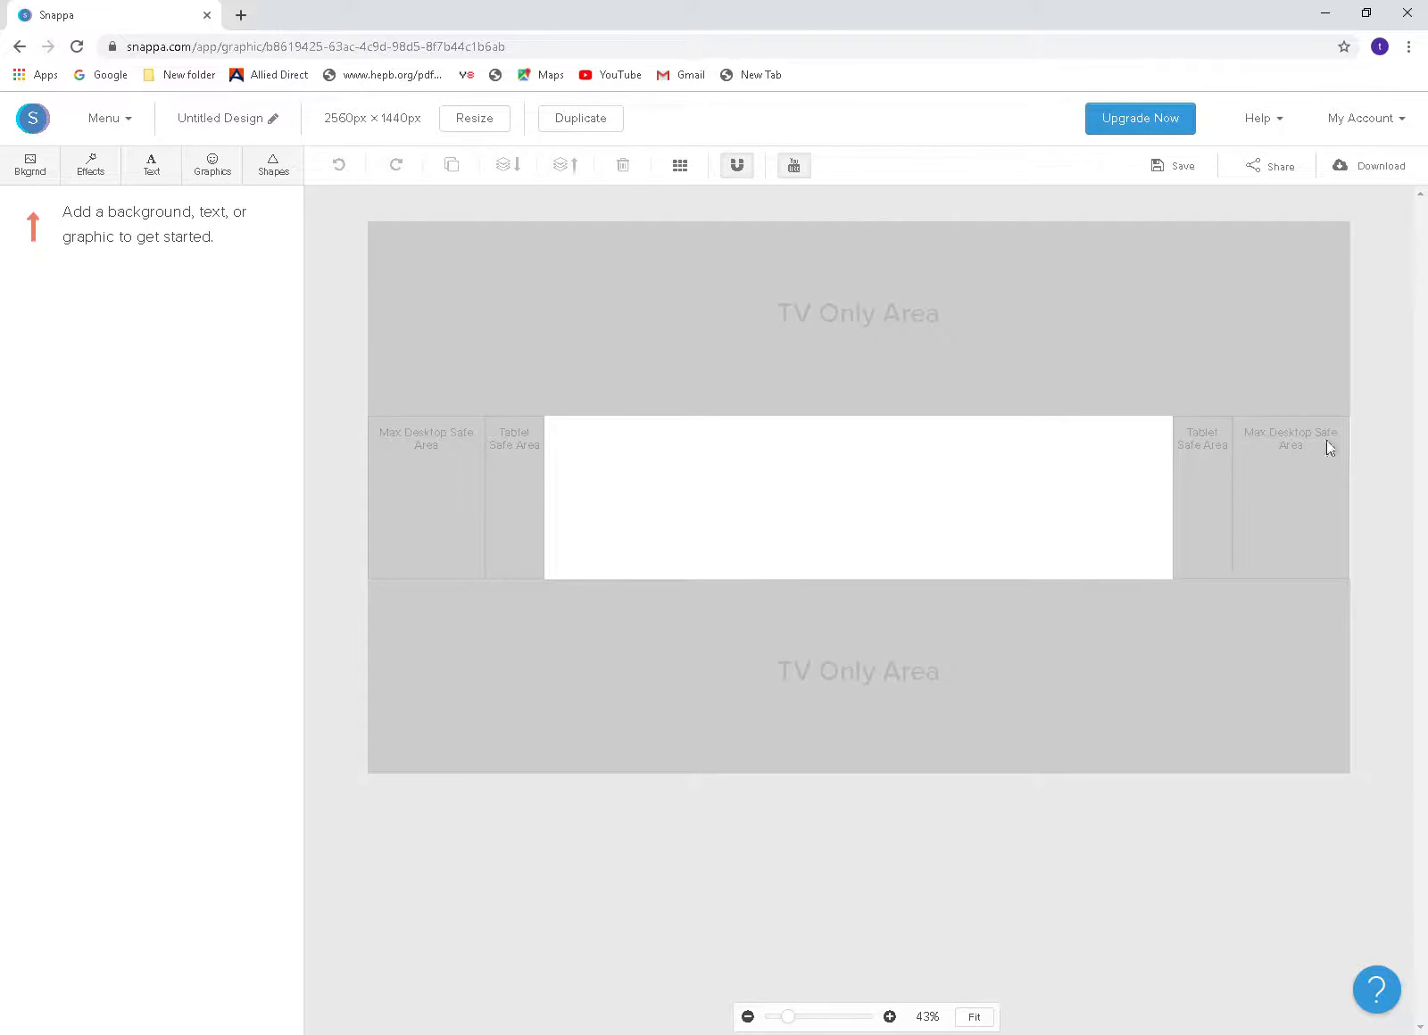
left_click(29, 166)
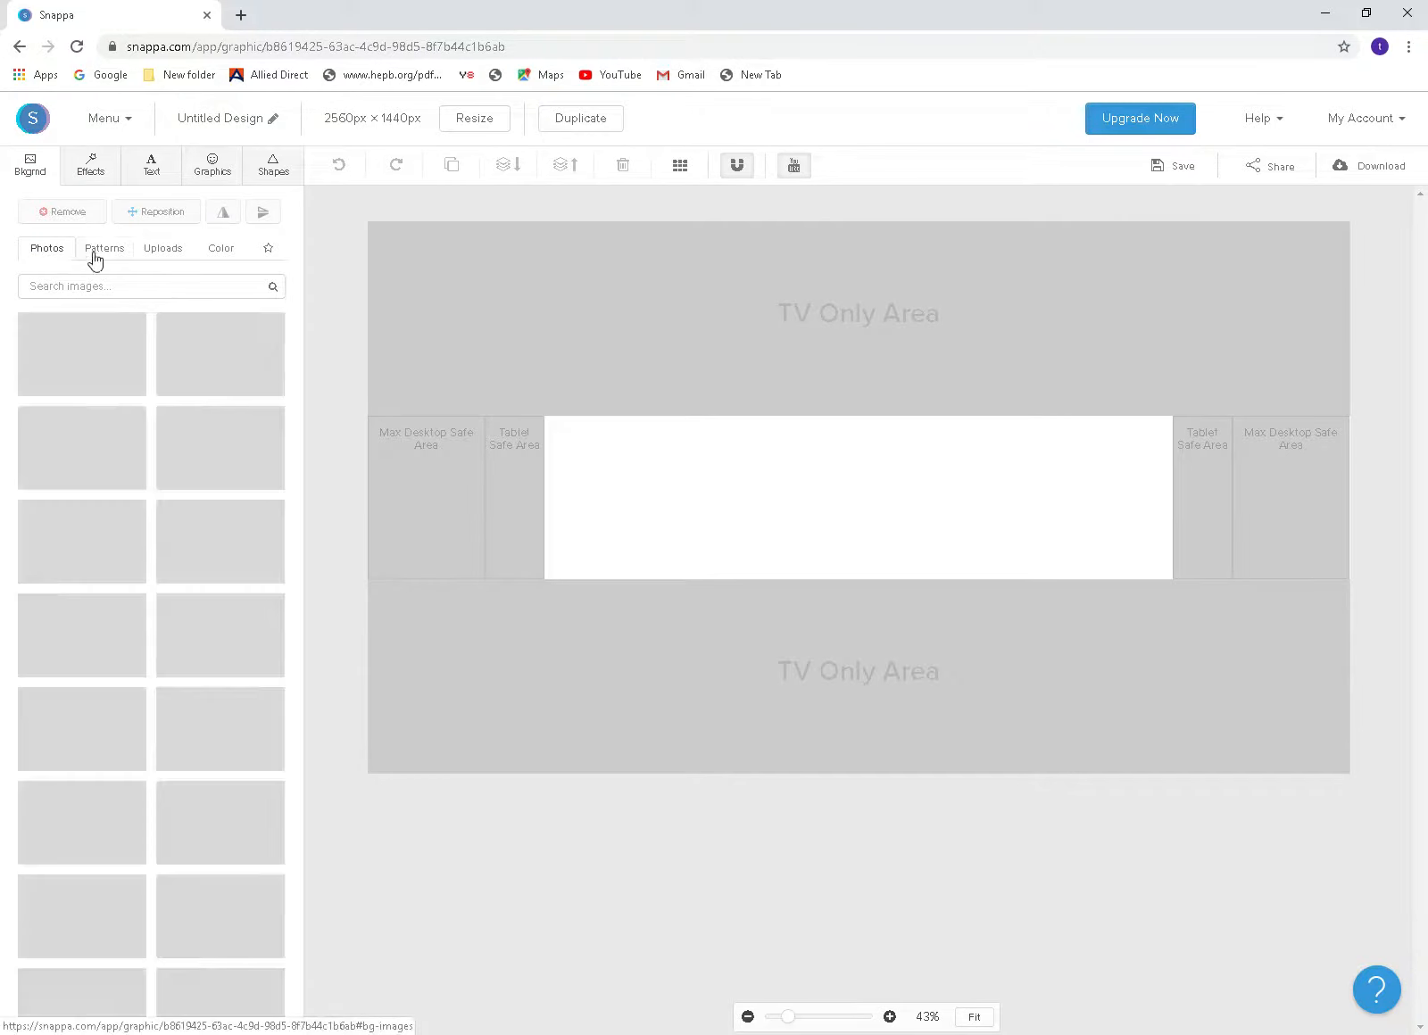
left_click(168, 253)
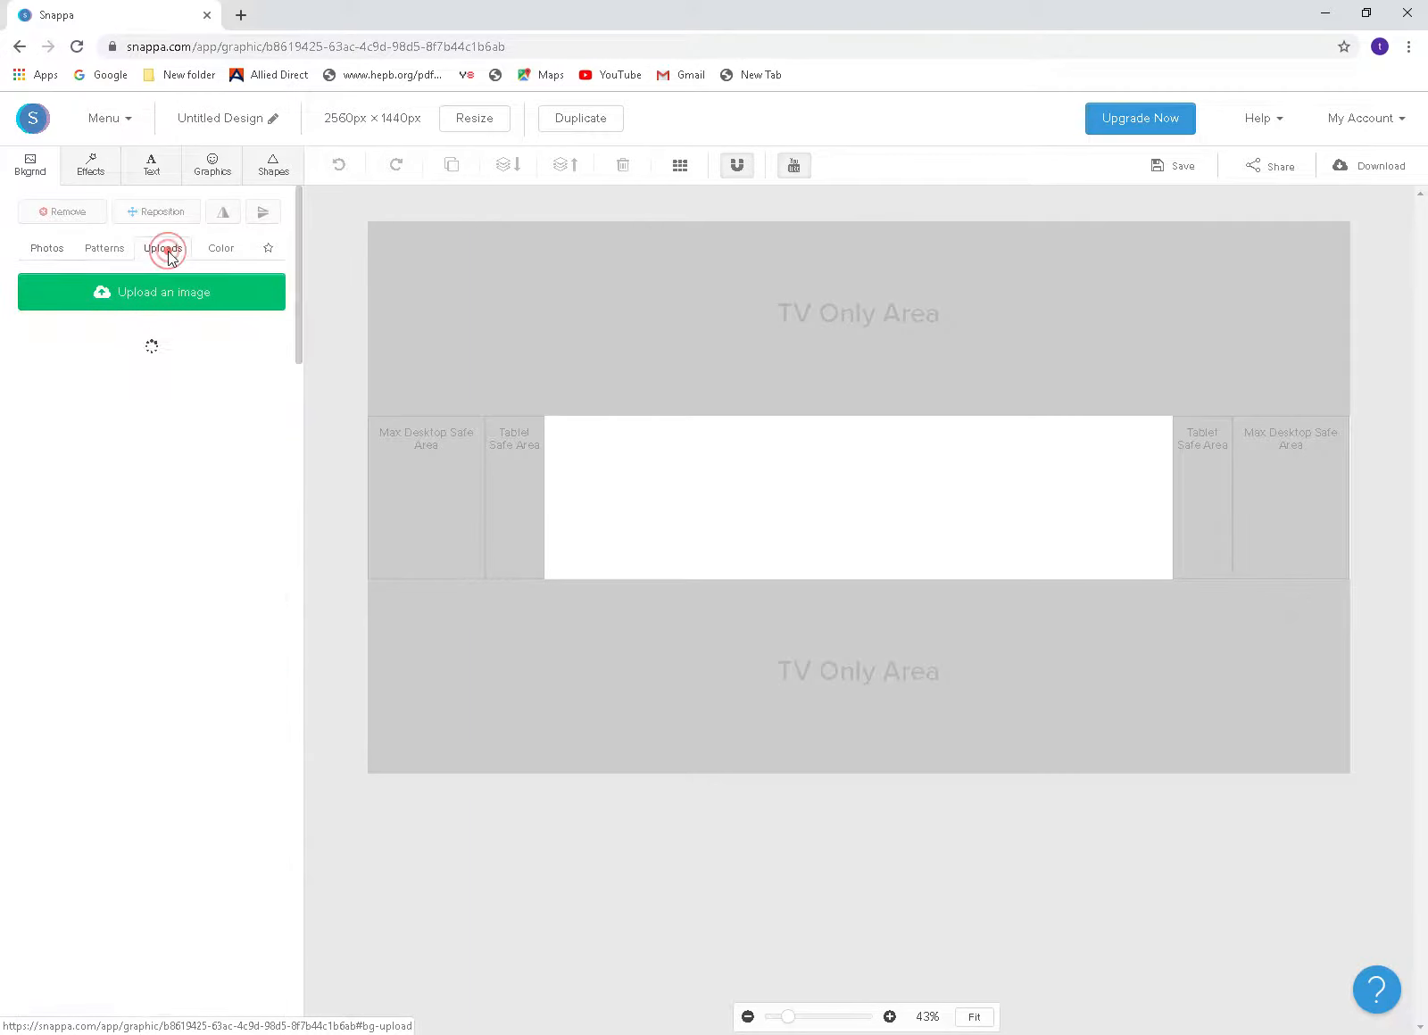
left_click(145, 299)
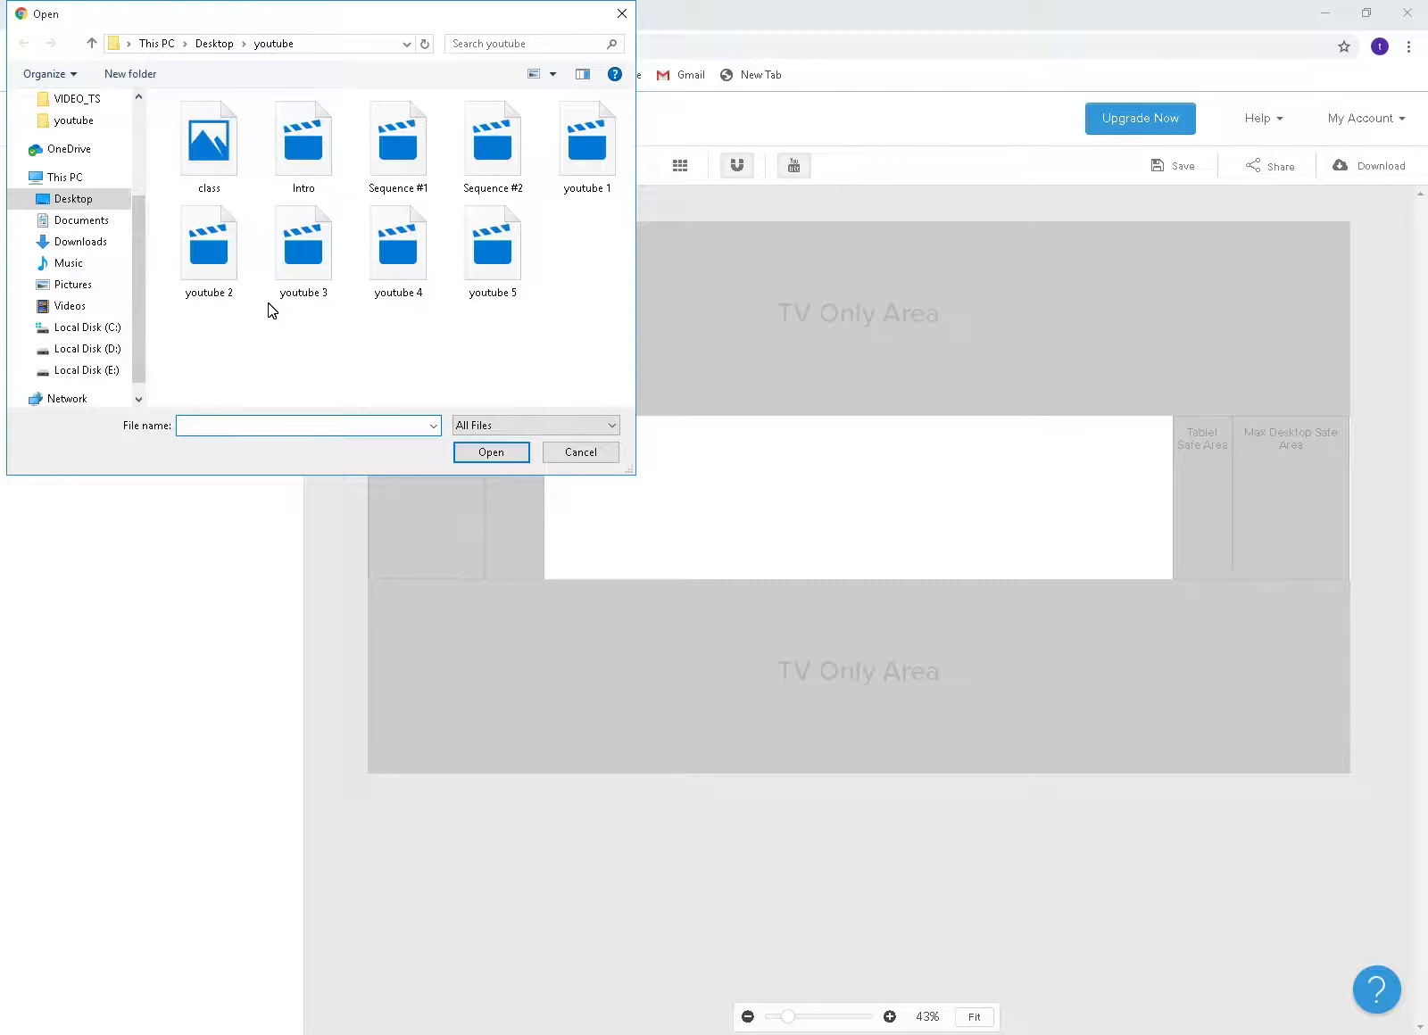
left_click(621, 12)
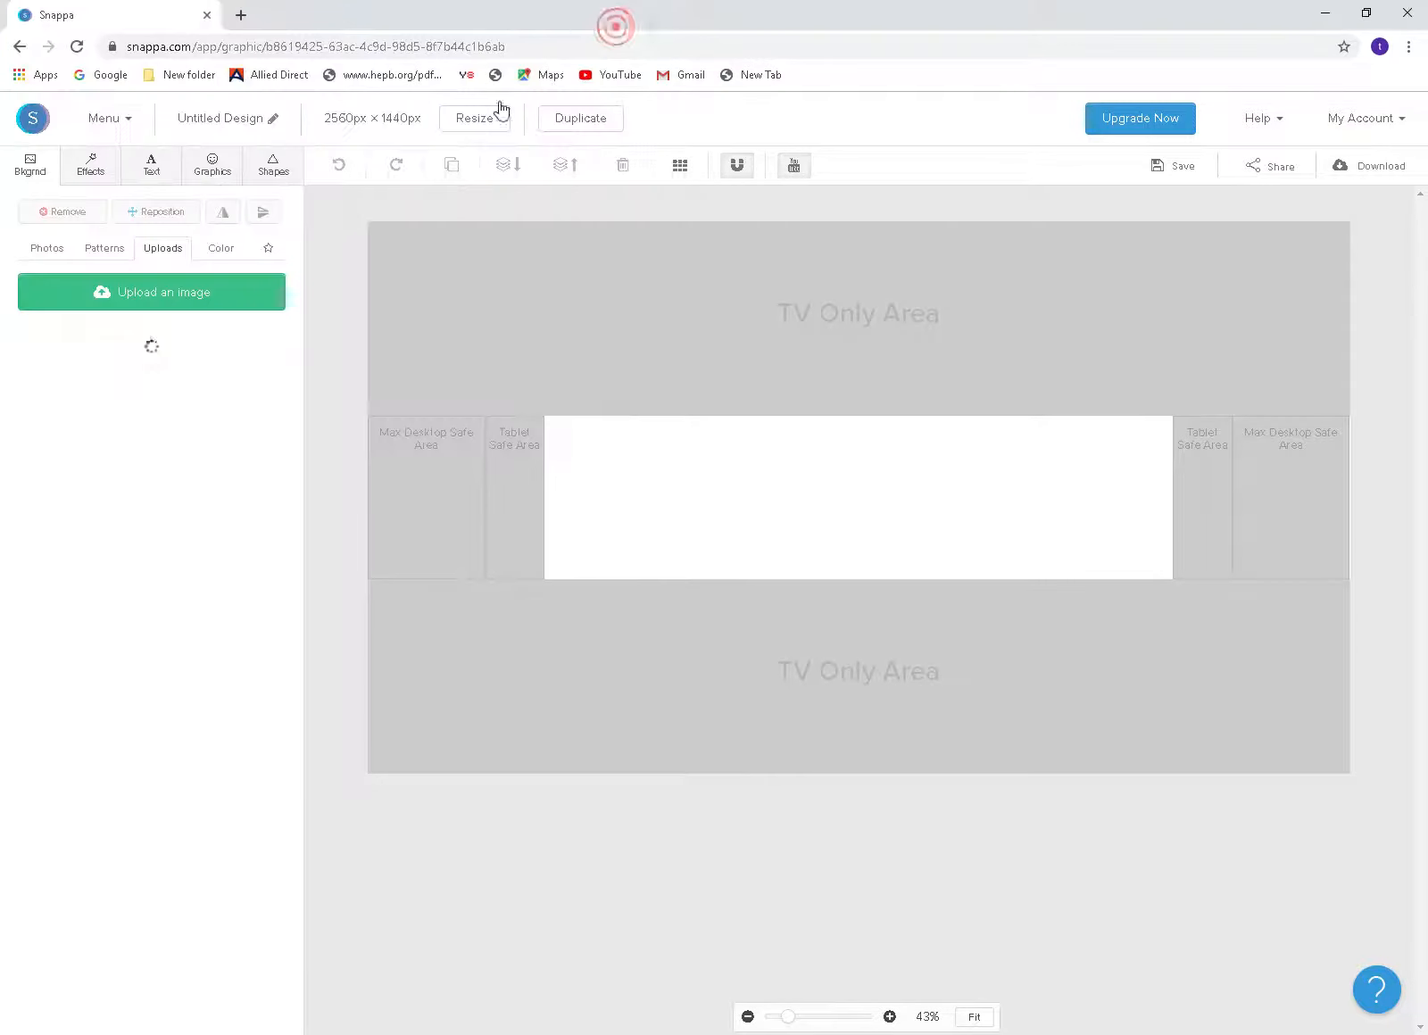
Step: Search the background photos for gaming and apply the photo of a hand on a keyboard as the background
left_click(34, 254)
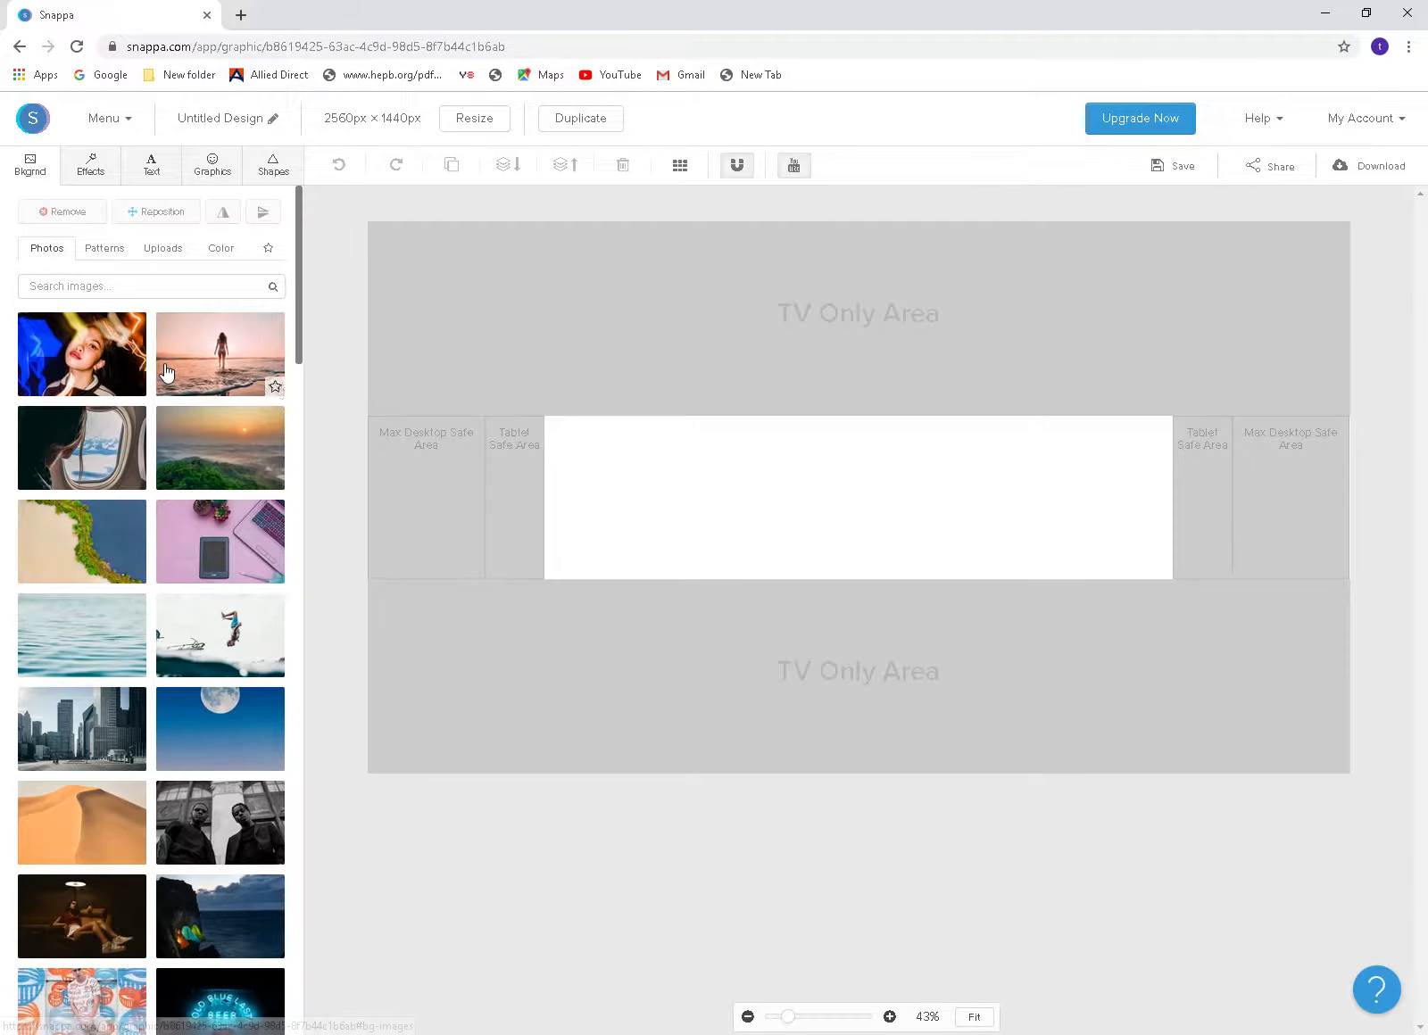
left_click(149, 279)
type("gaming")
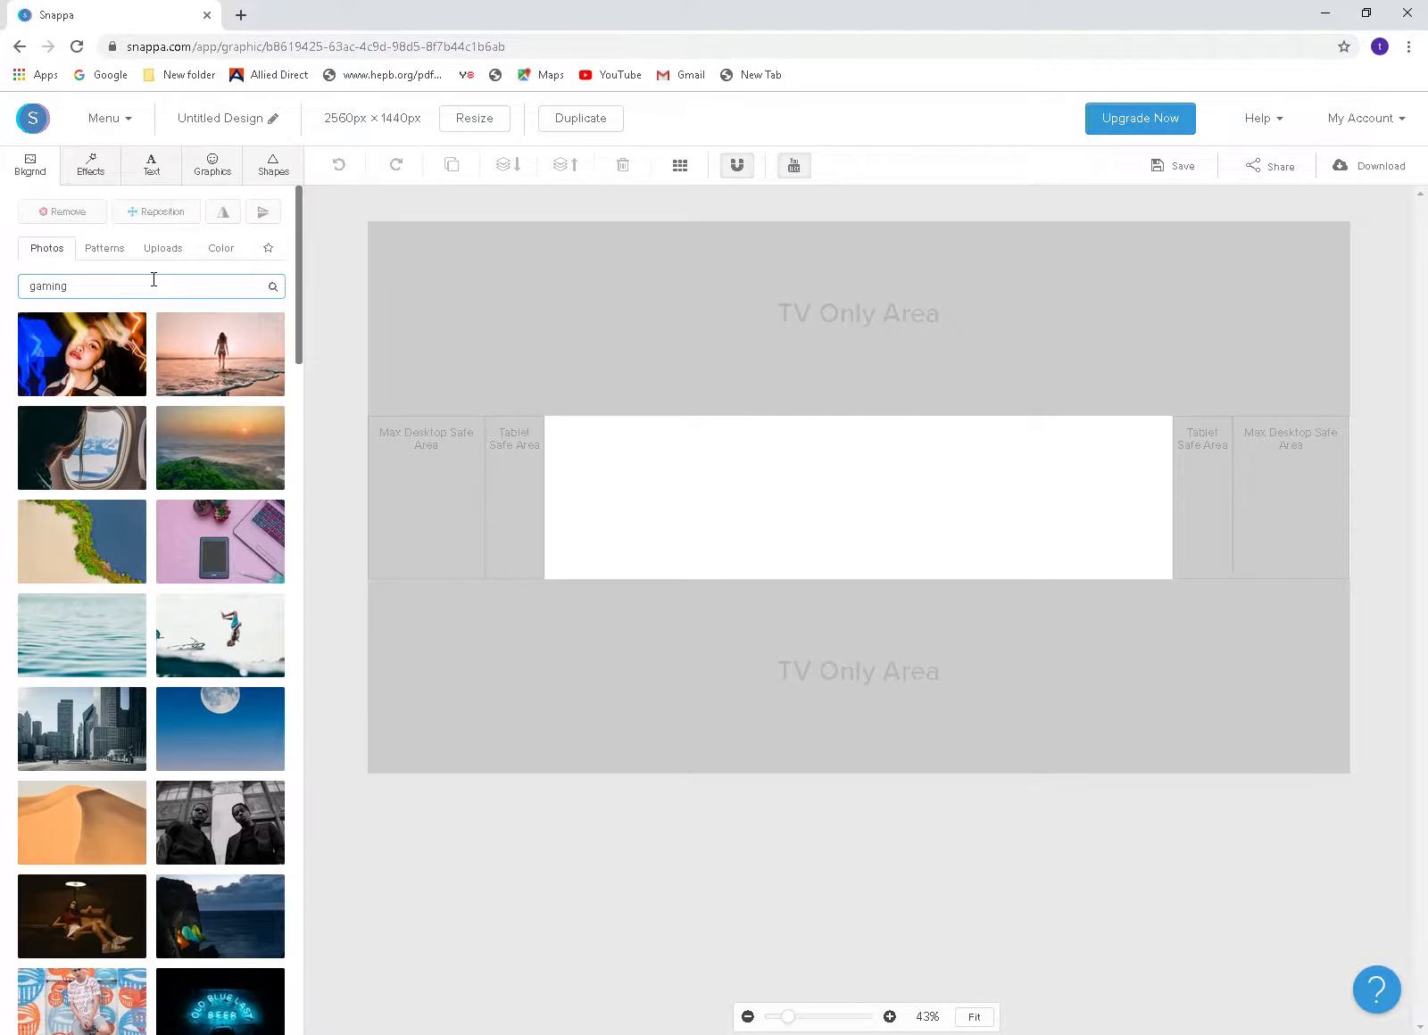
key("Return")
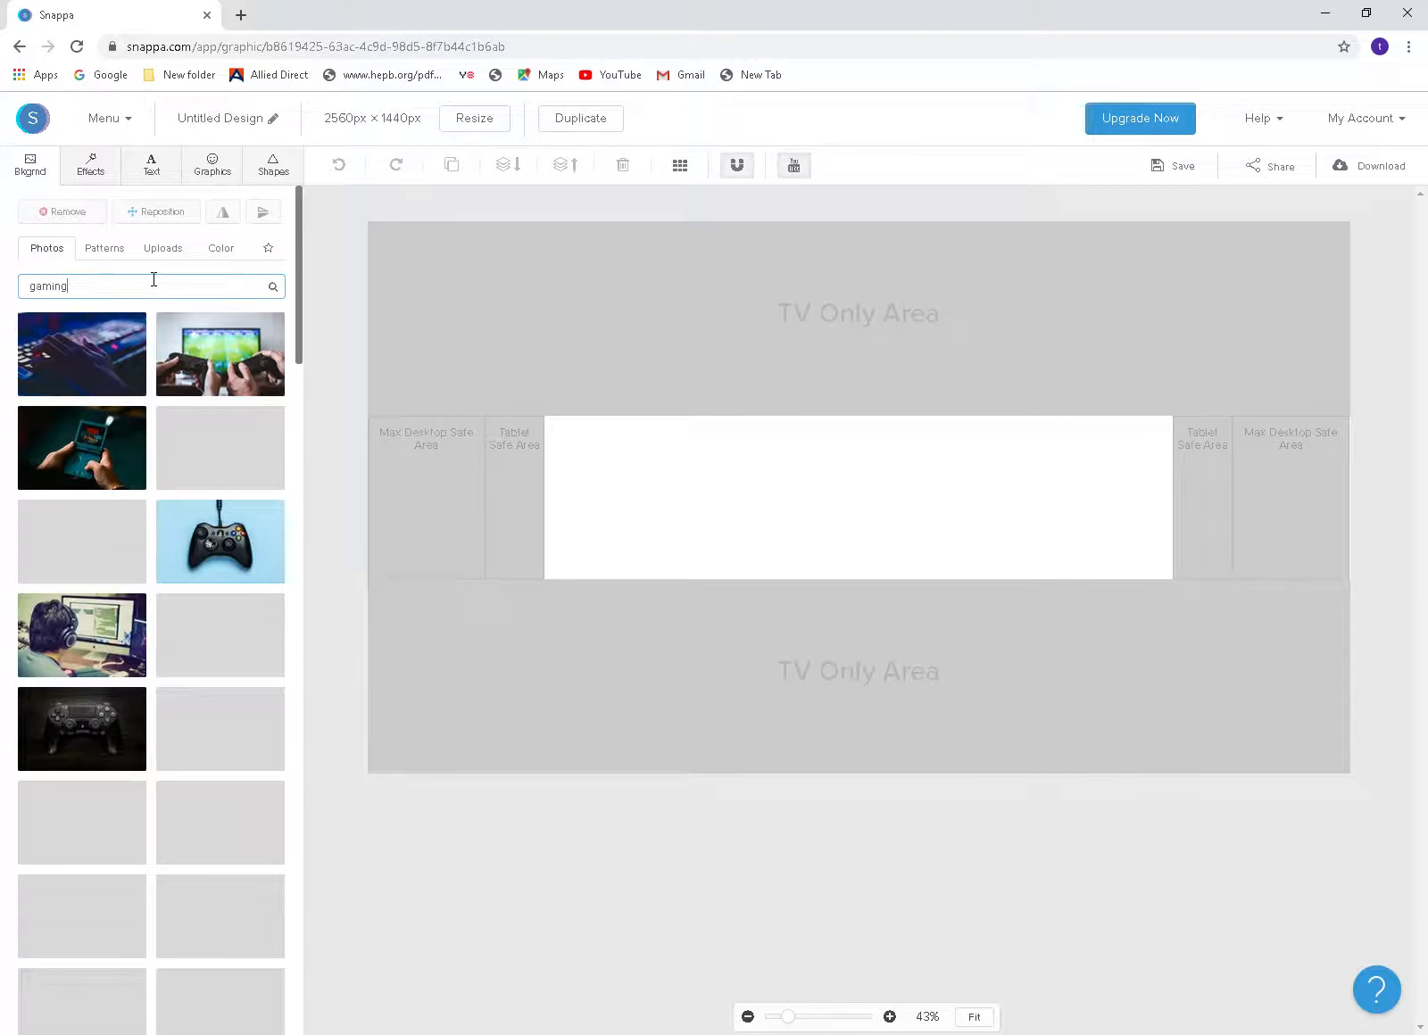
left_click(101, 372)
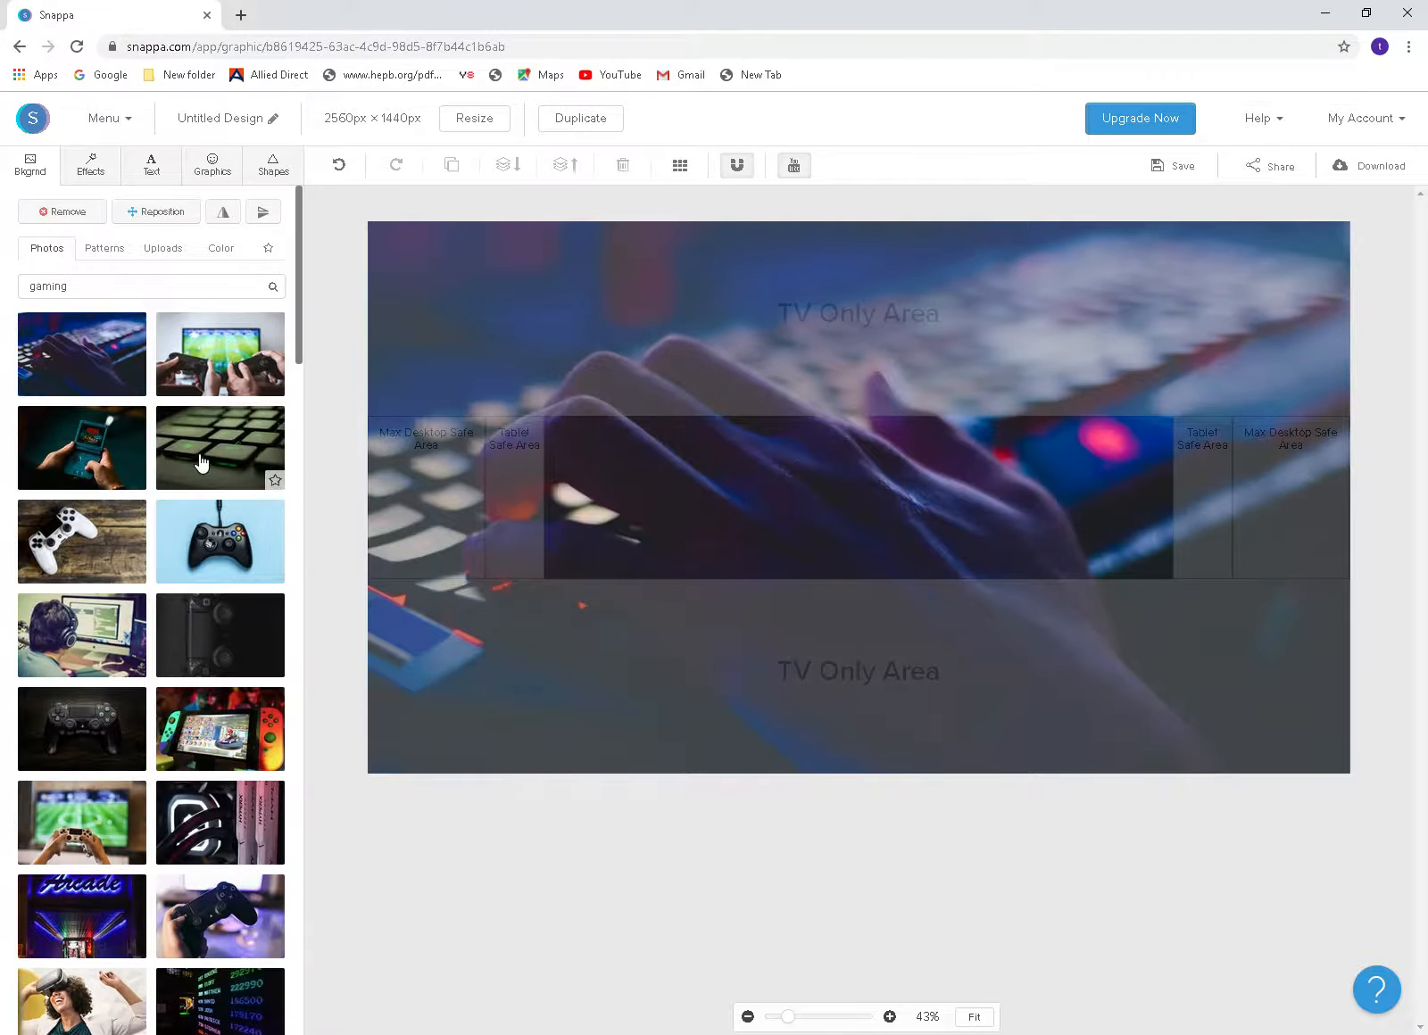
scroll(200, 459, "down", 8)
scroll(203, 462, "down", 5)
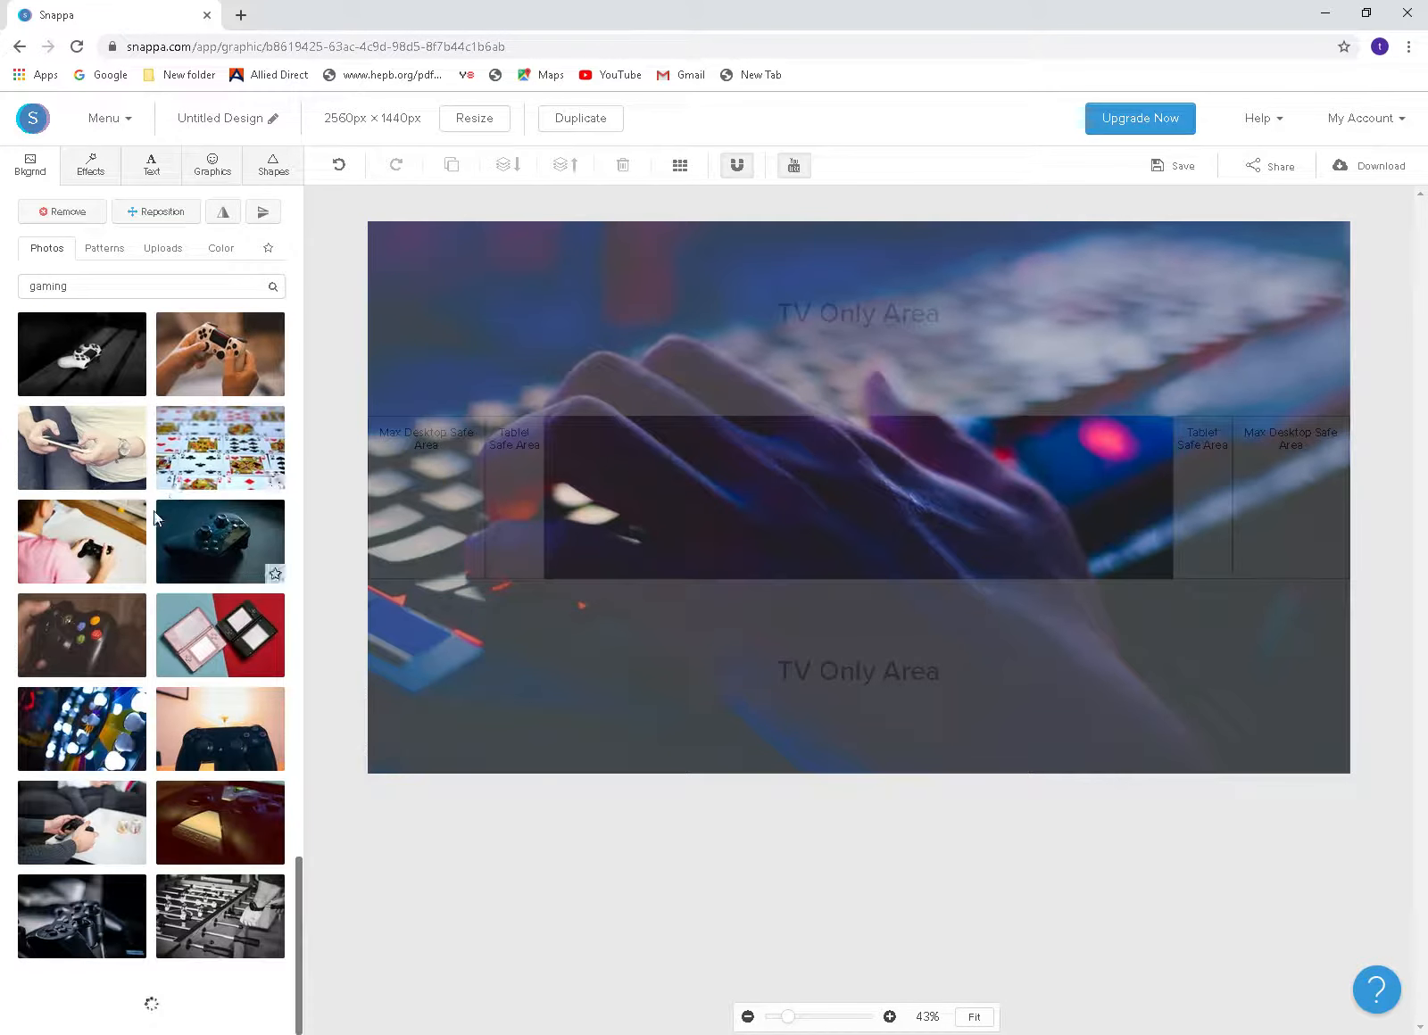
scroll(151, 625, "down", 5)
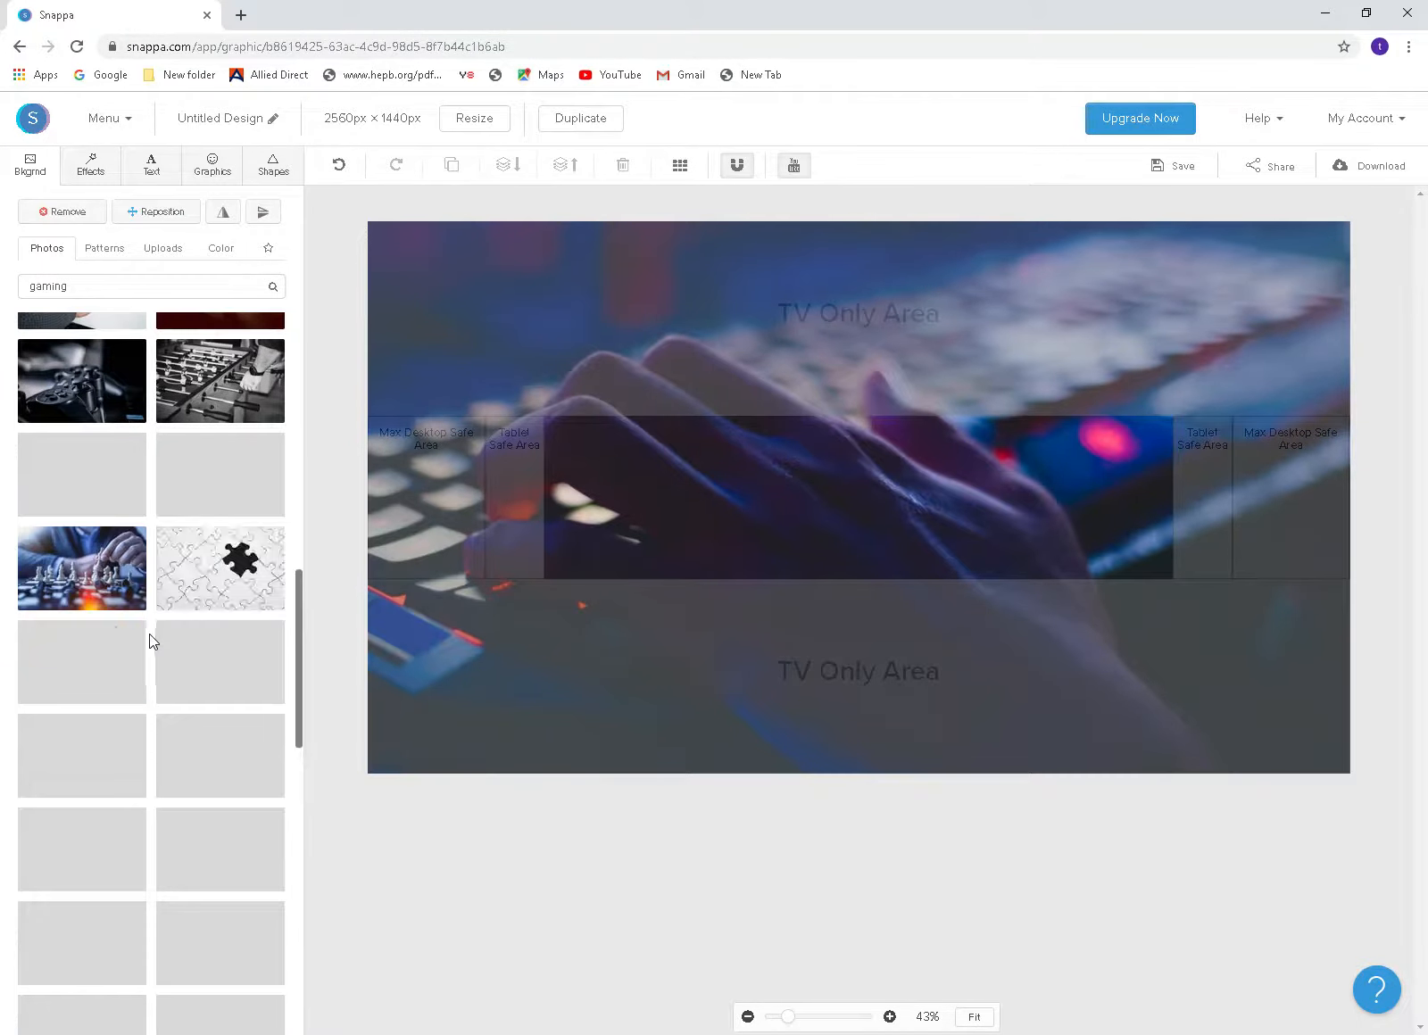
scroll(207, 714, "down", 10)
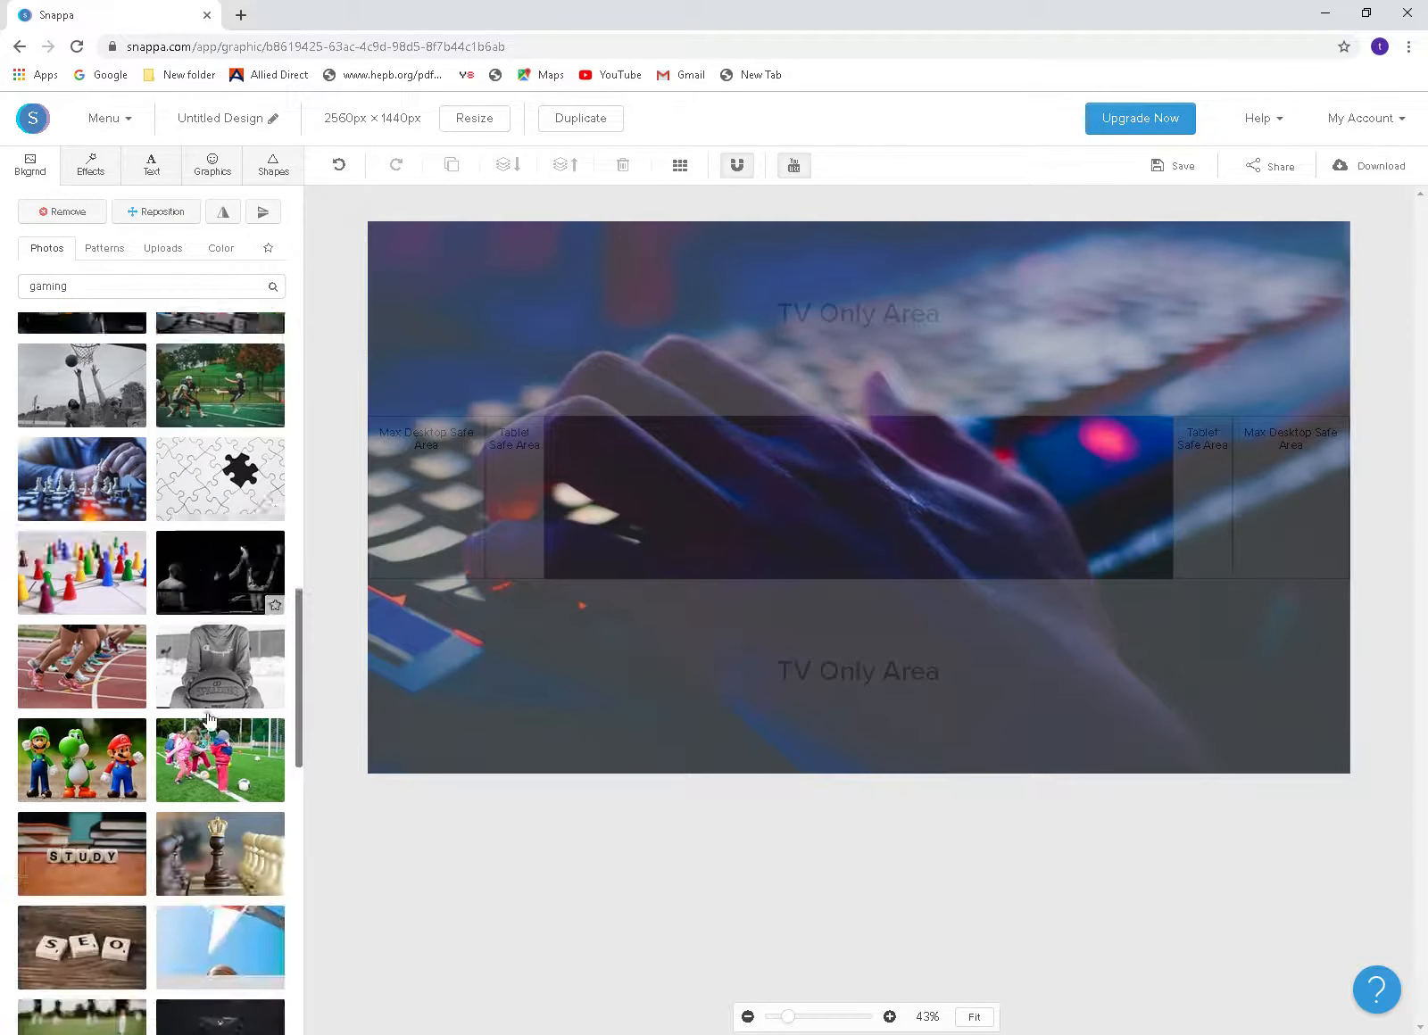
scroll(207, 708, "up", 6)
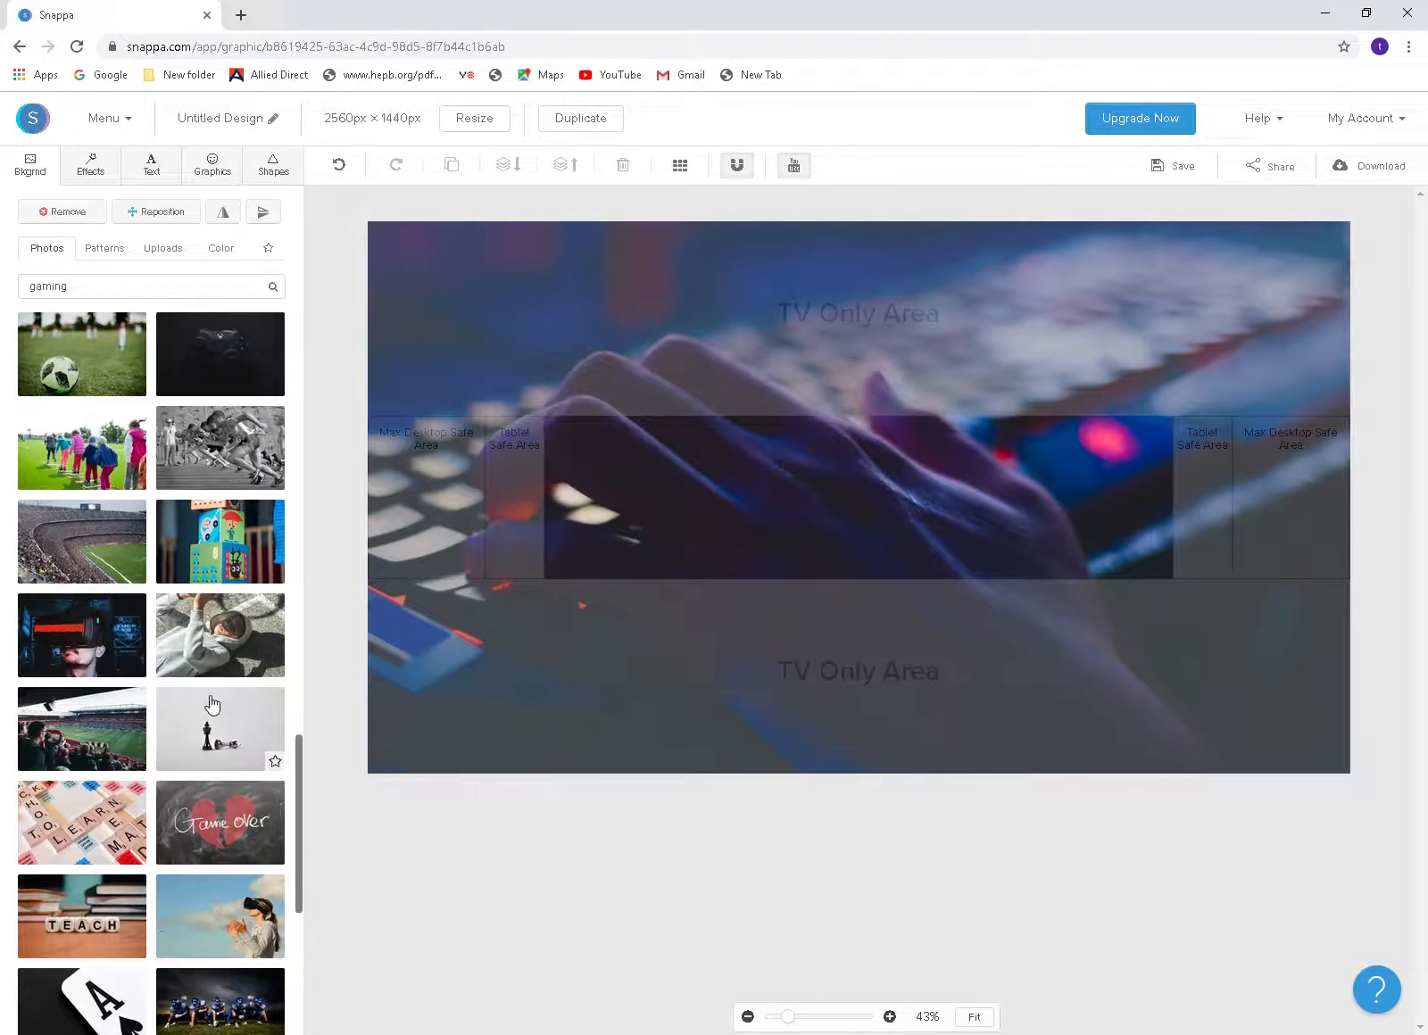
left_click(852, 537)
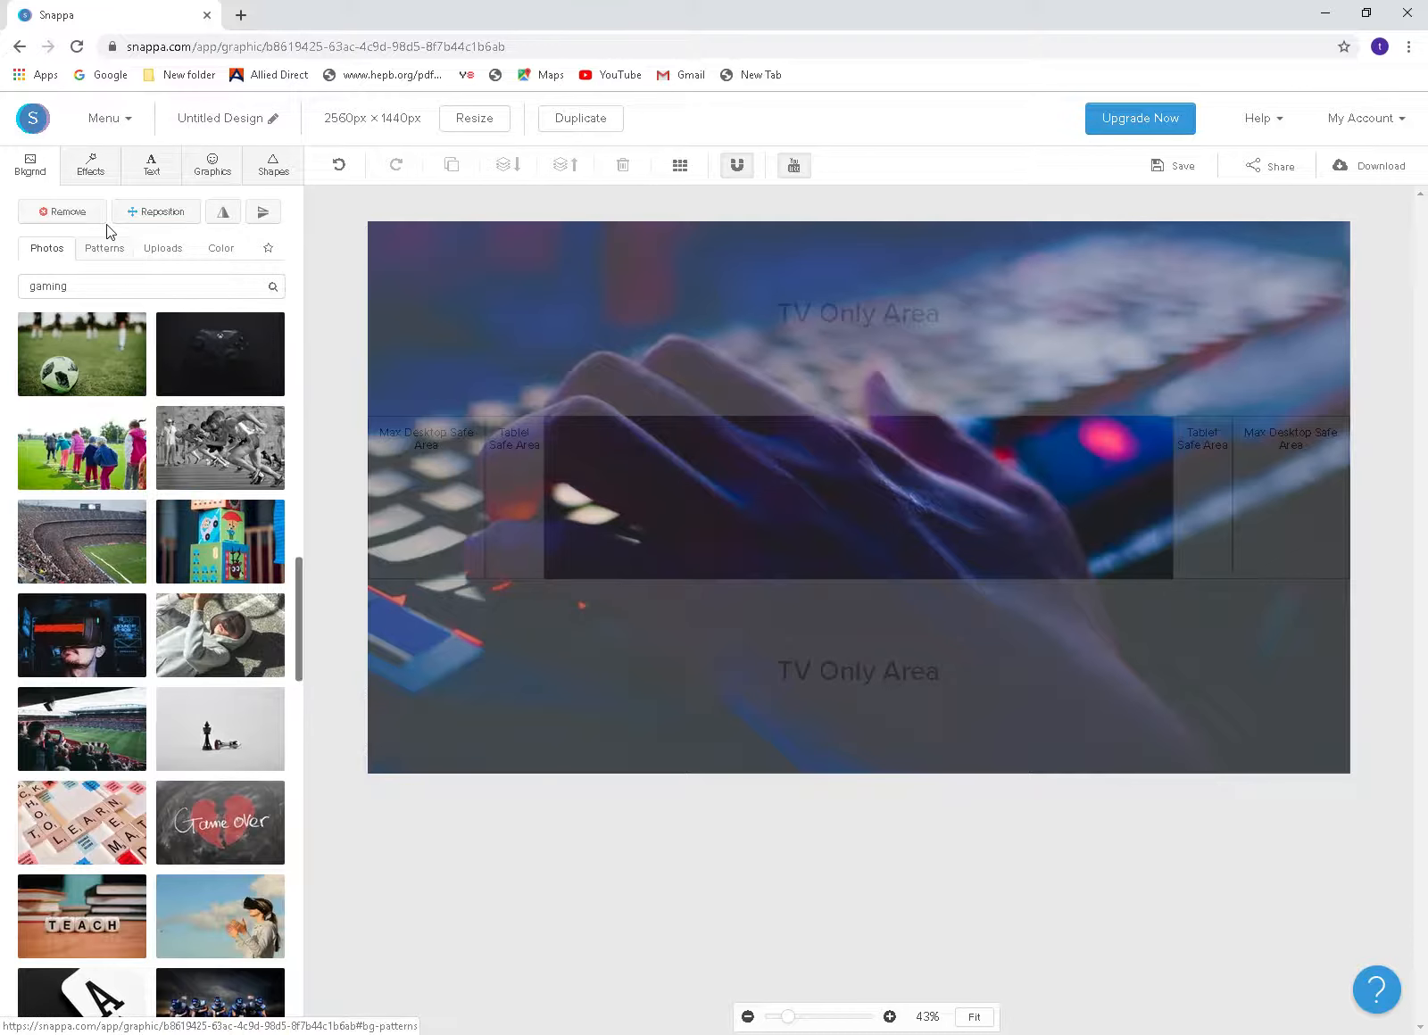
Step: Try several blue and pink color overlays on the background photo, pick purple #ac92ec and set the overlay strength to 85
left_click(107, 174)
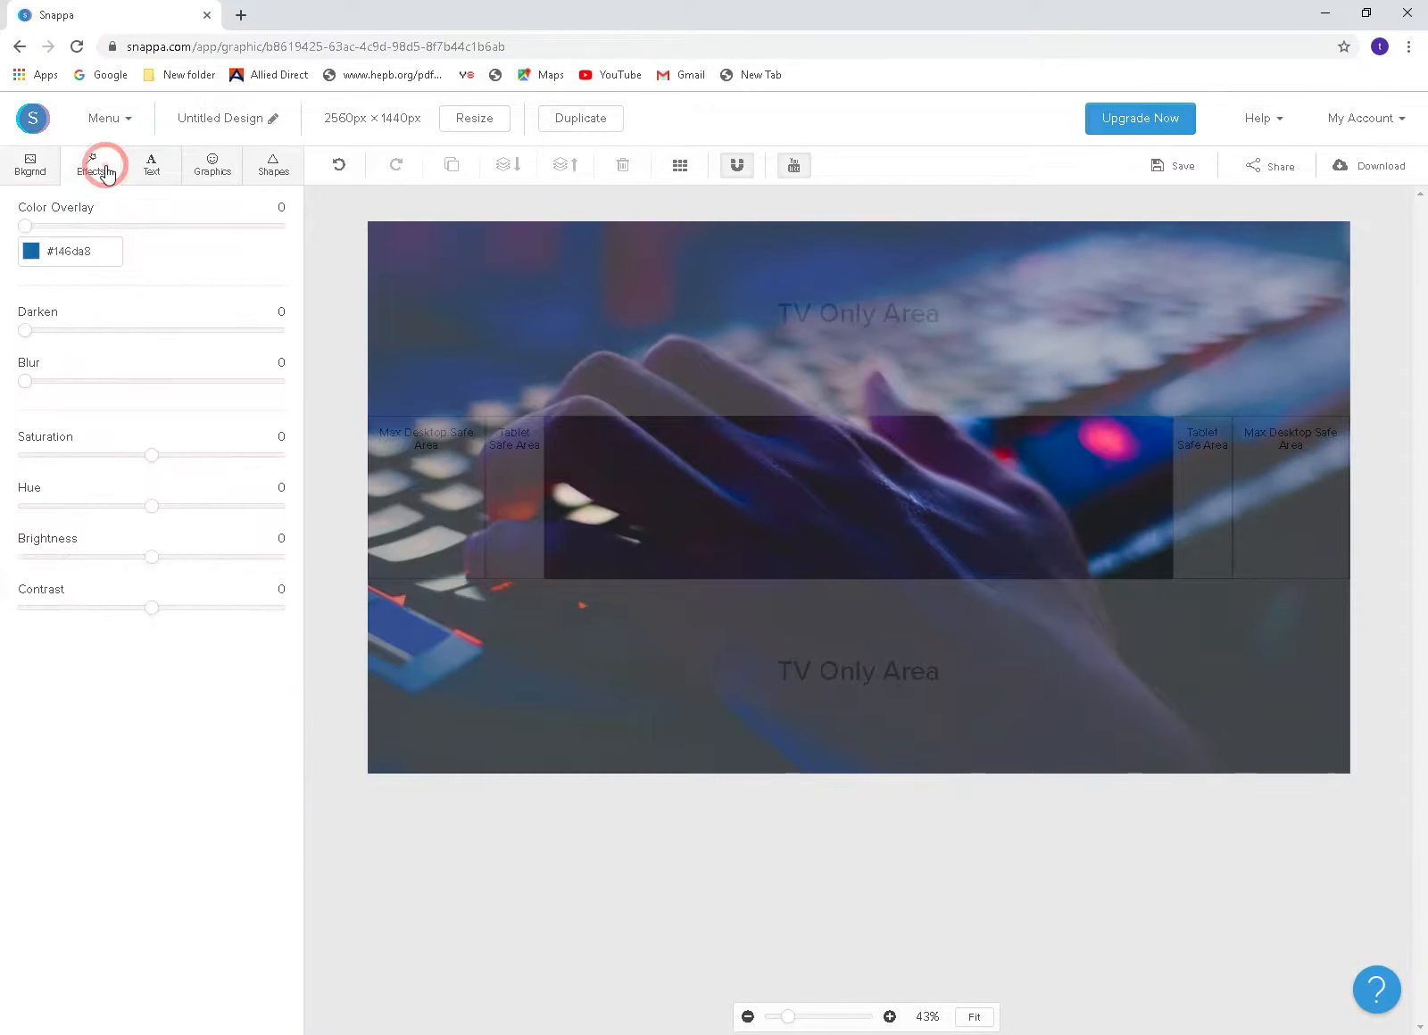
double_click(96, 247)
left_click(90, 246)
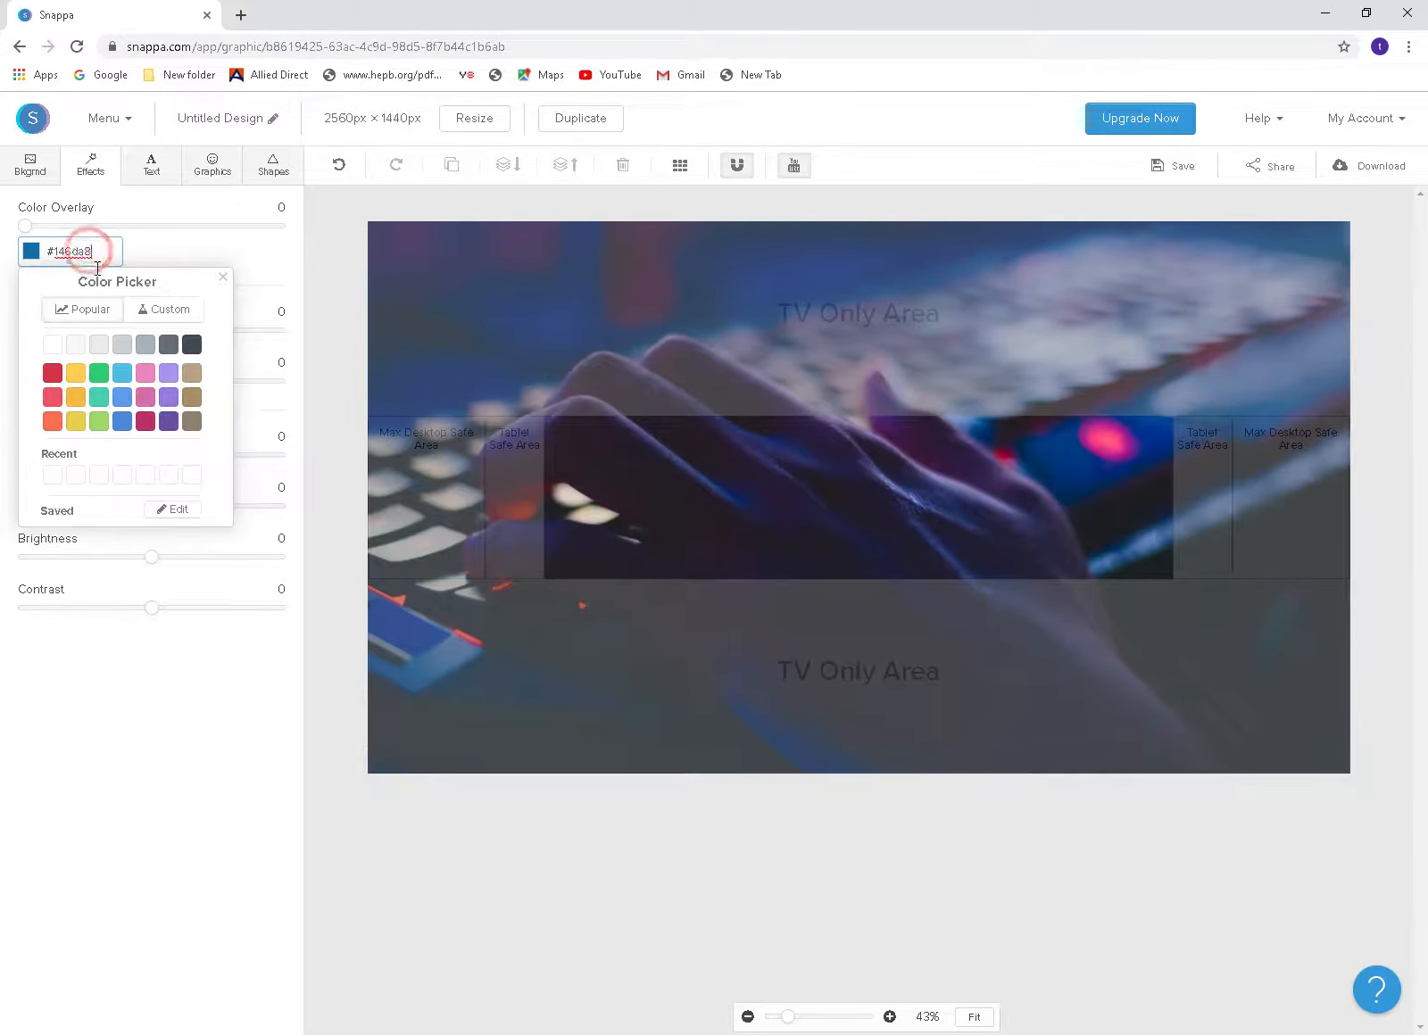
left_click(117, 372)
left_click(120, 396)
left_click(125, 423)
left_click(145, 396)
left_click(168, 372)
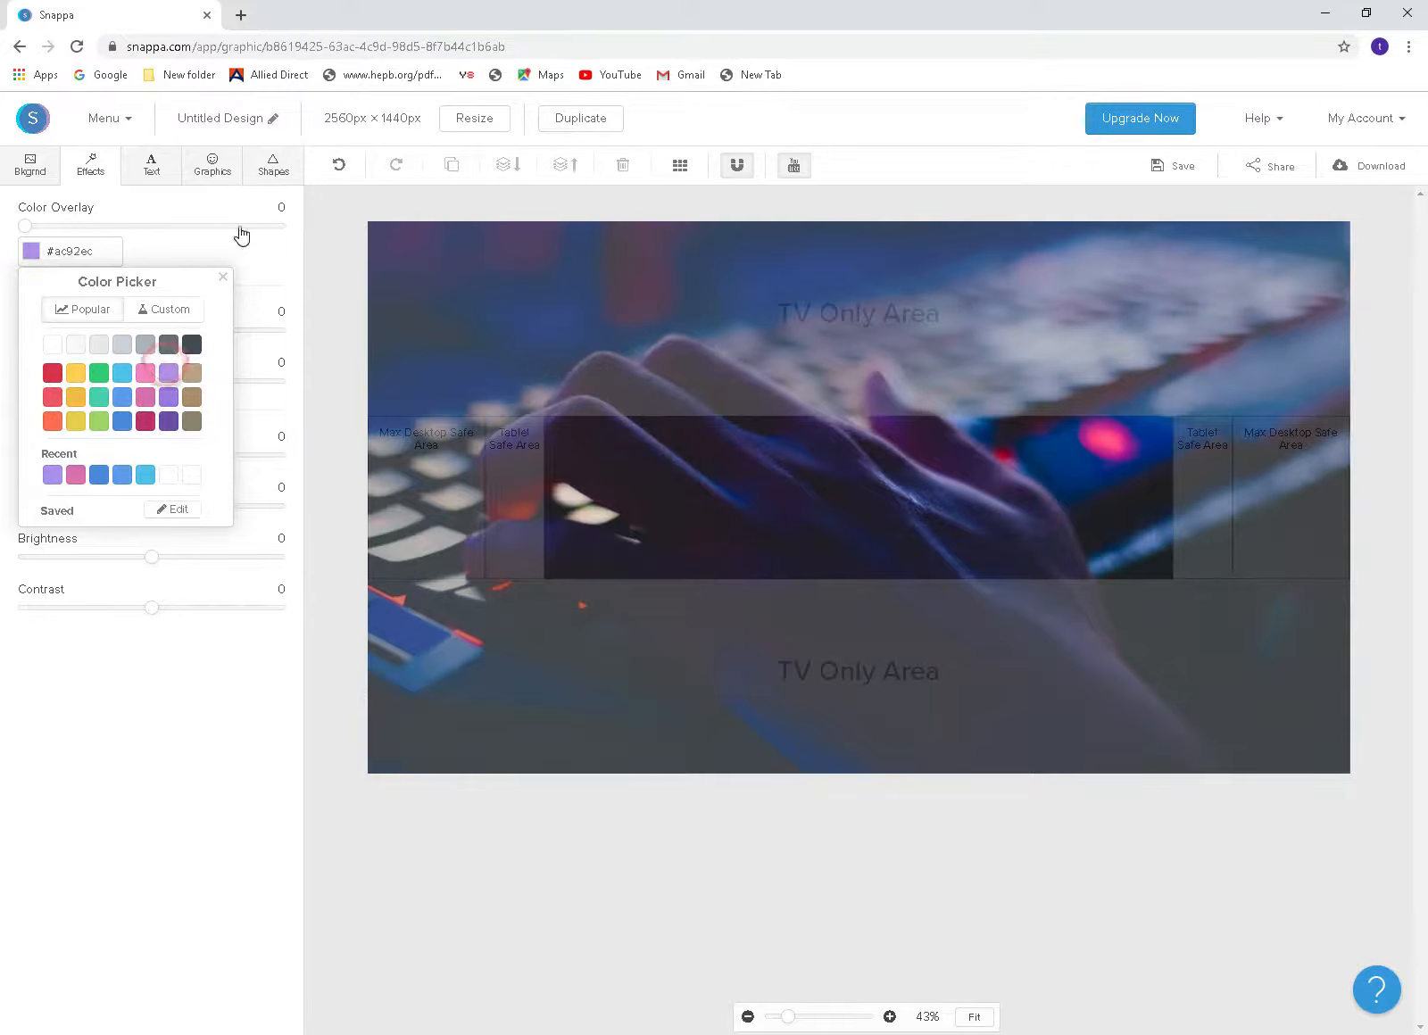
left_click(239, 226)
Step: Compare dark grey and blue #4a89dc for the background's color overlay and settle on dark grey #434a54
left_click(190, 346)
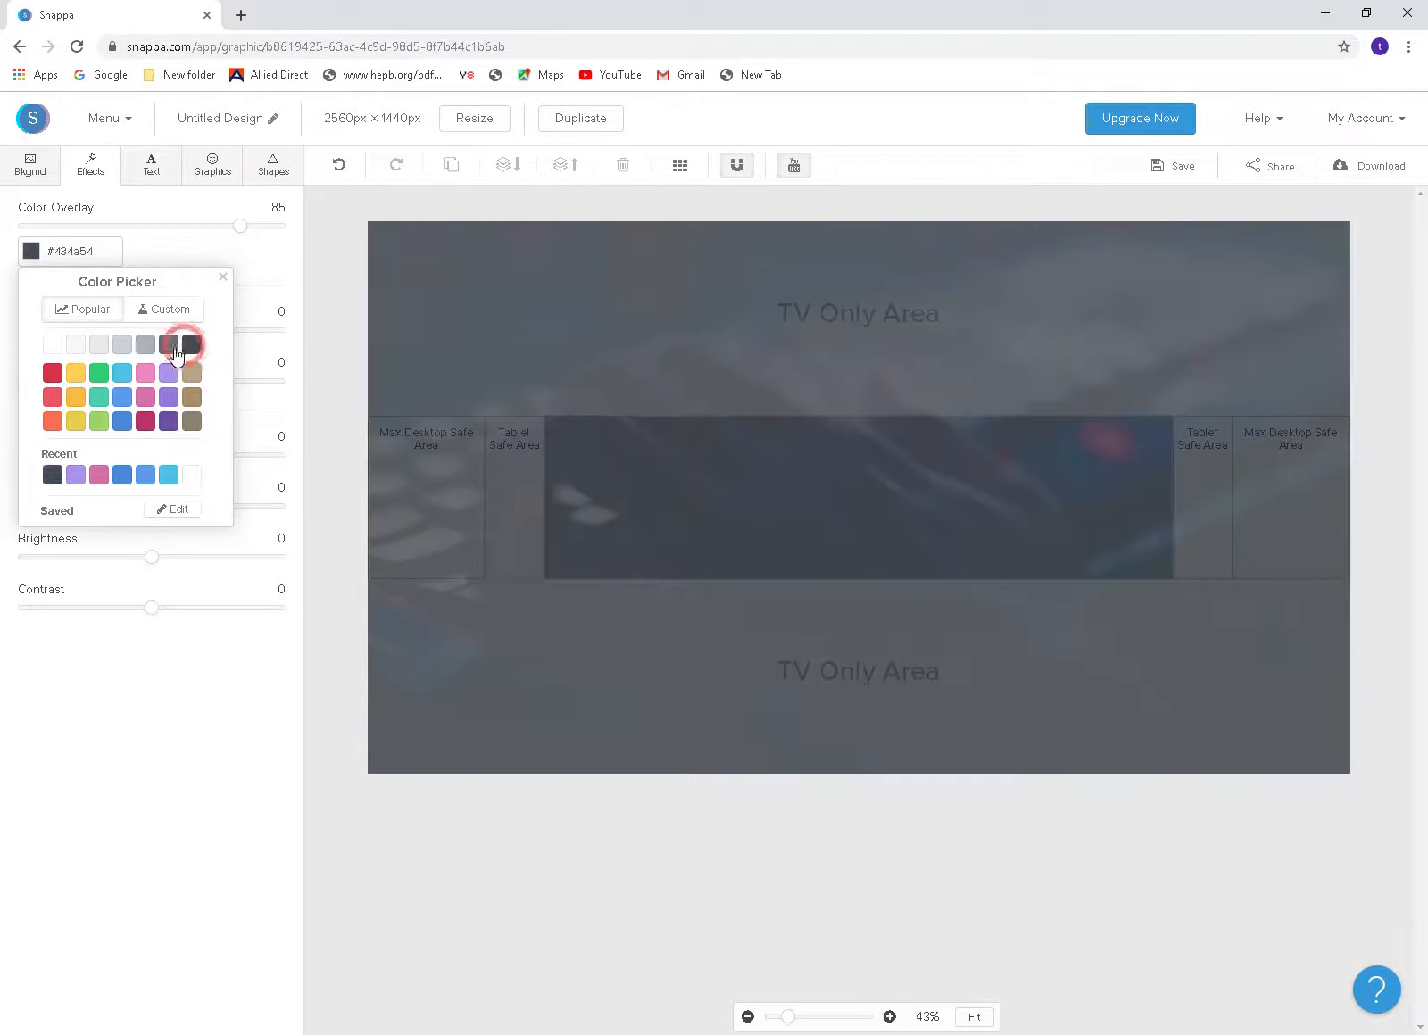
left_click(123, 420)
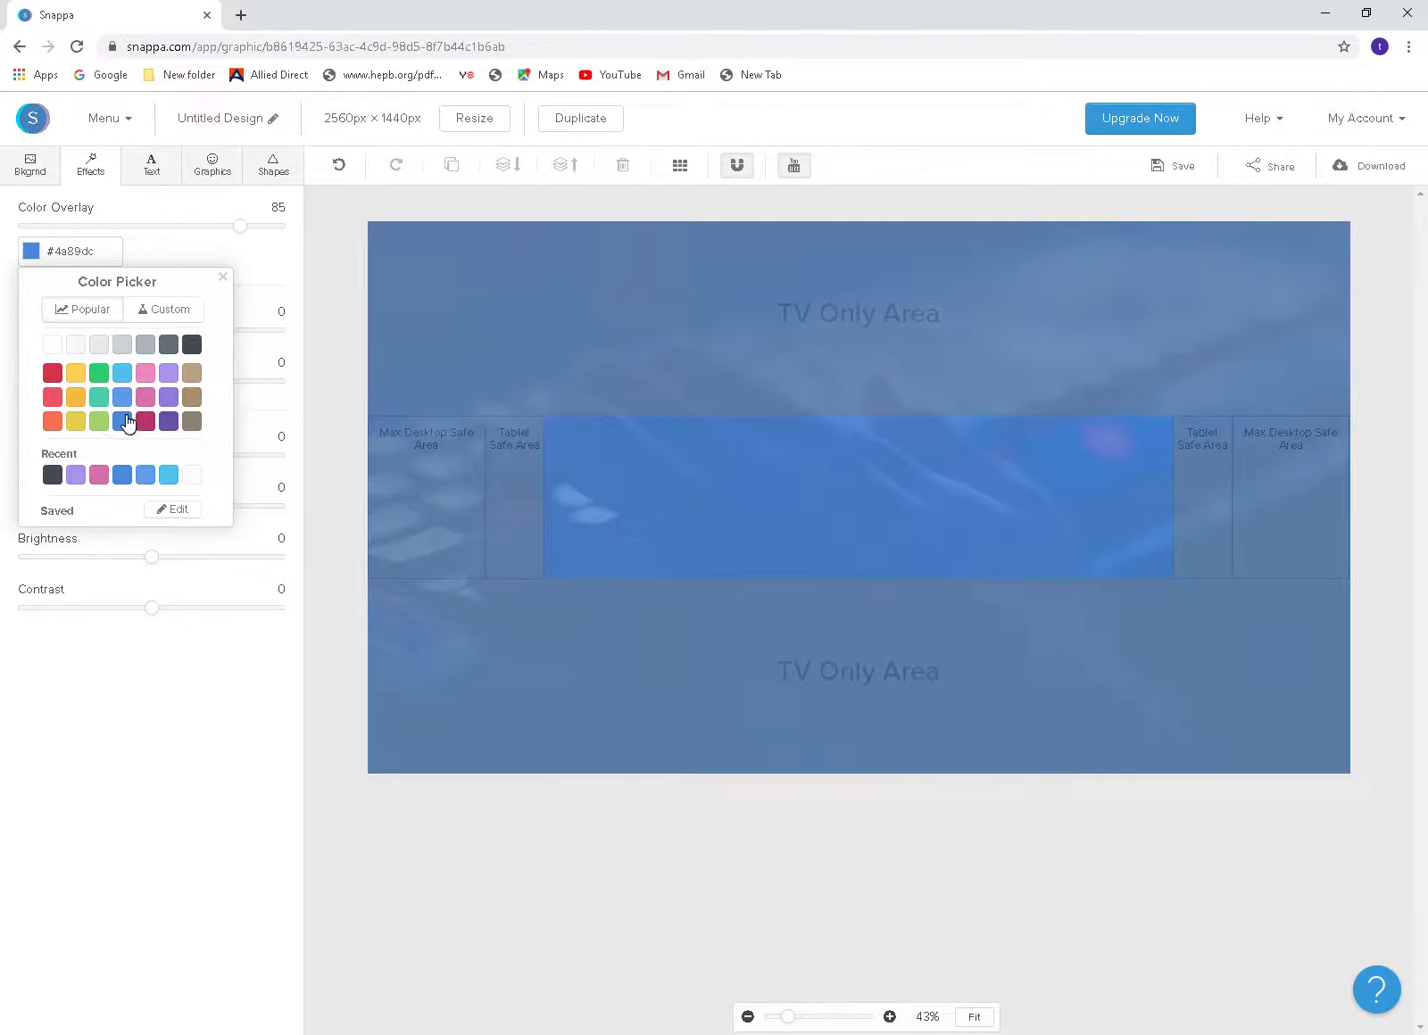
left_click(190, 346)
left_click(266, 250)
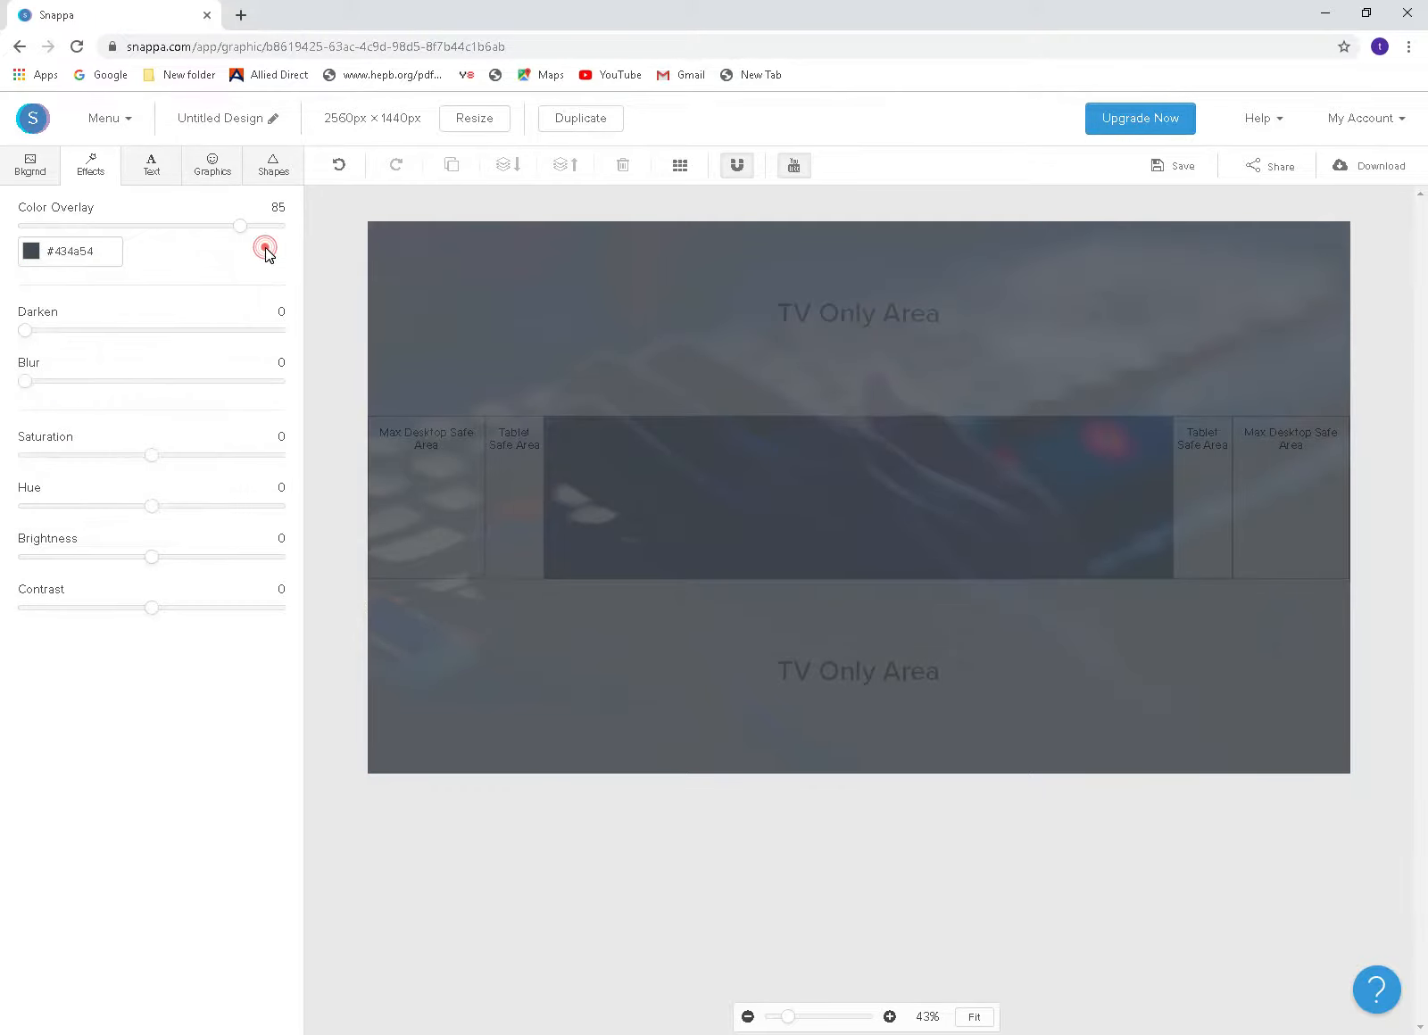
Step: Undo the color overlay changes on the background photo until the overlay strength is back to 0
key("ctrl+z")
key("ctrl+z")
key("ctrl+z")
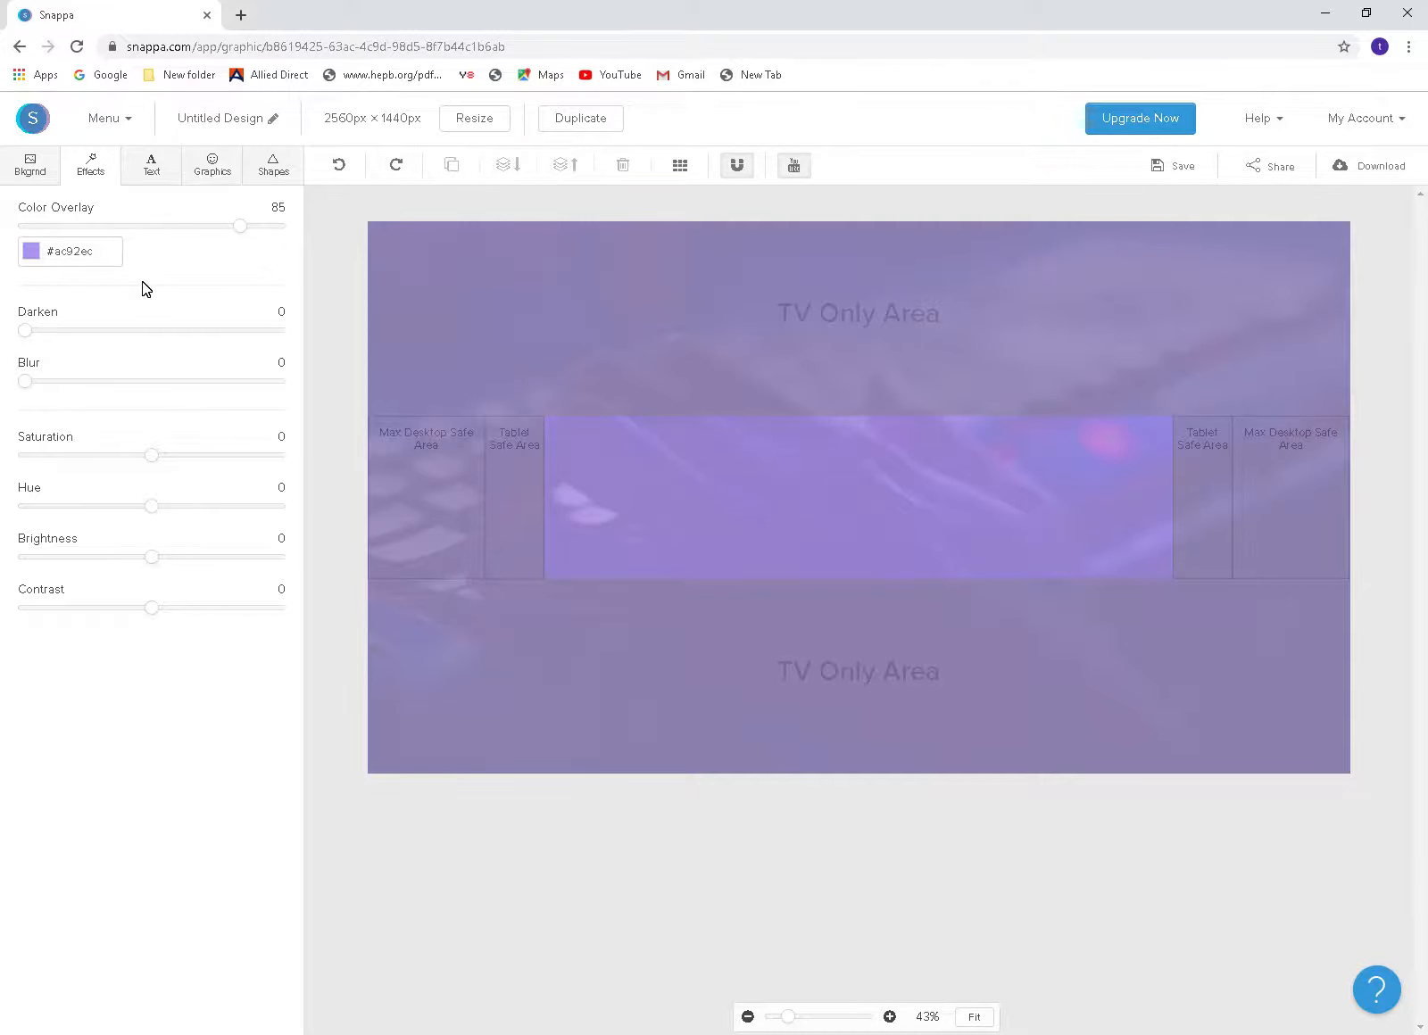
key("ctrl+z")
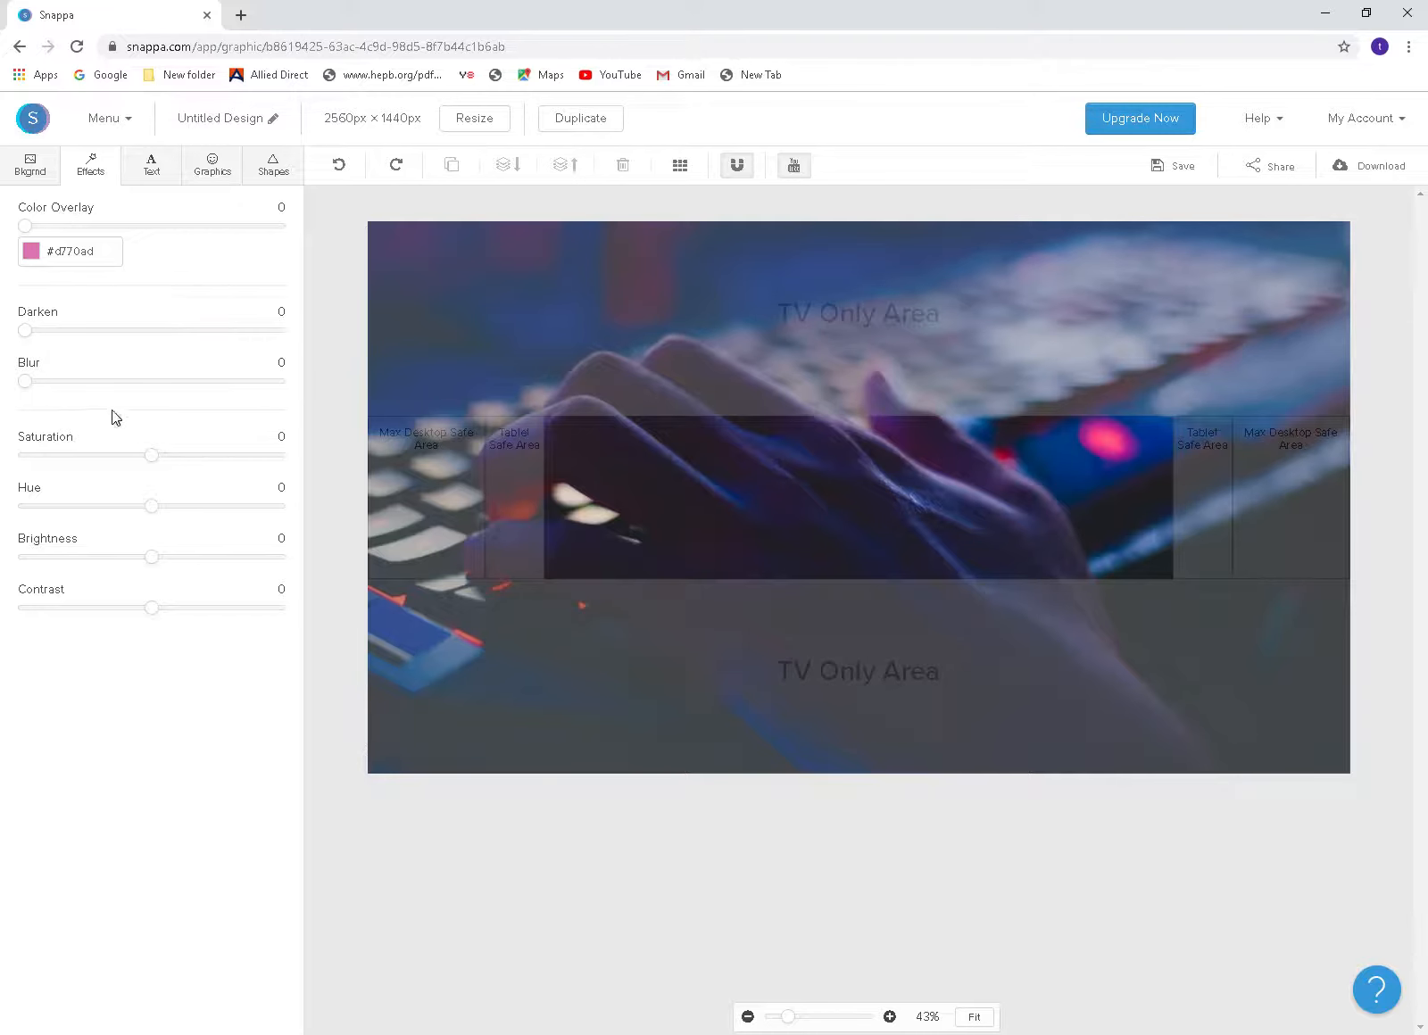
left_click(282, 362)
left_click(274, 361)
left_click(282, 367)
left_click_drag(282, 367, 287, 582)
left_click(261, 572)
left_click(248, 492)
left_click(153, 165)
left_click(133, 241)
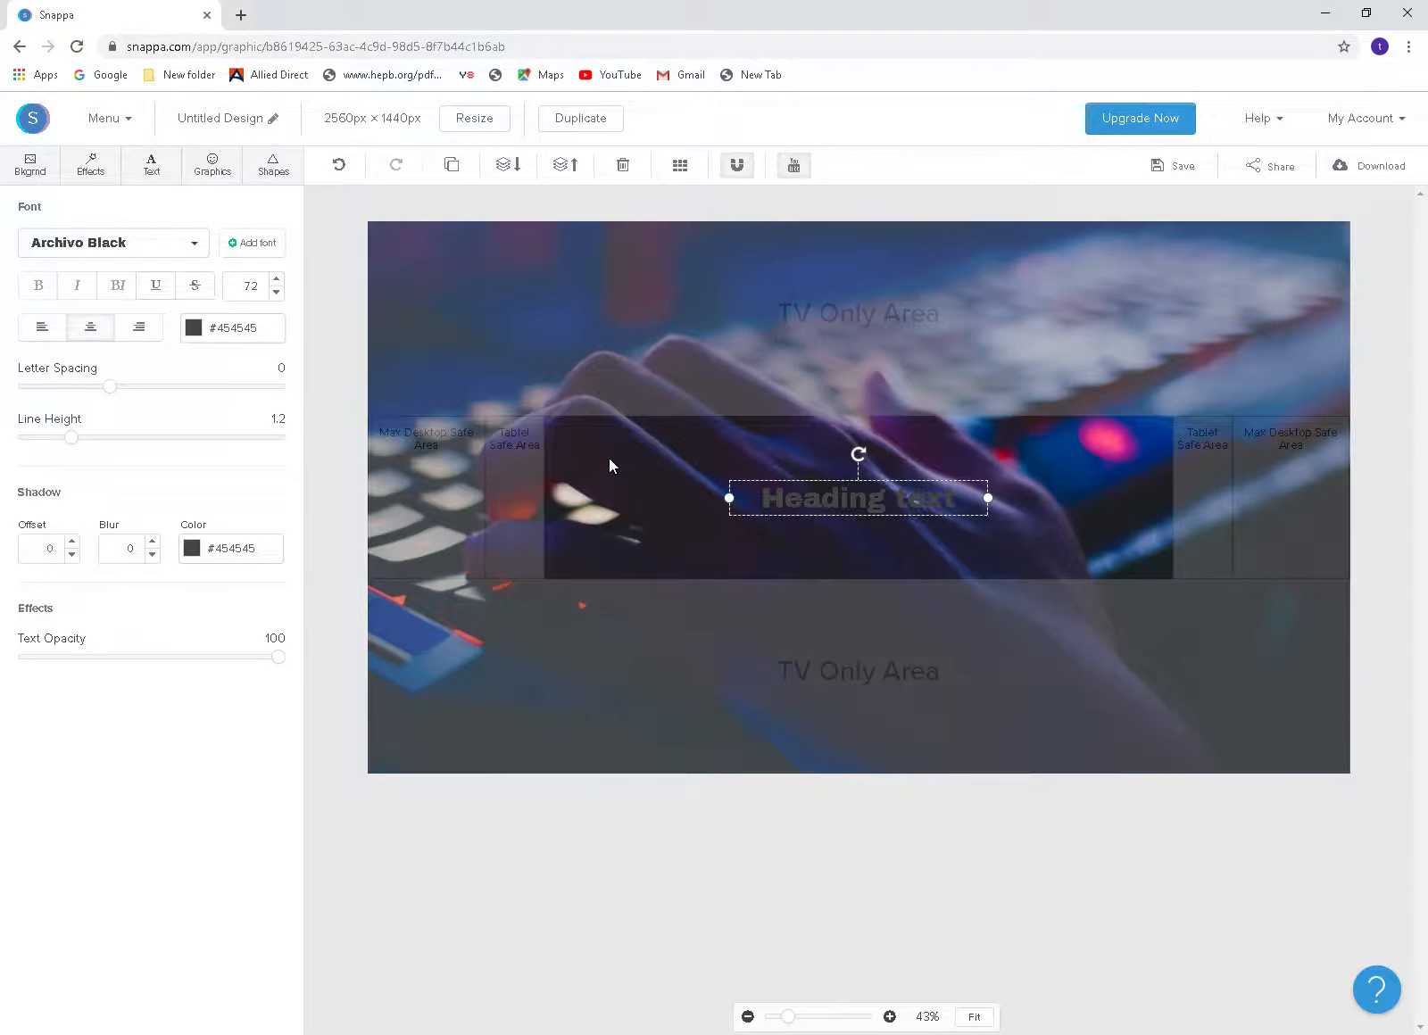
key("Delete")
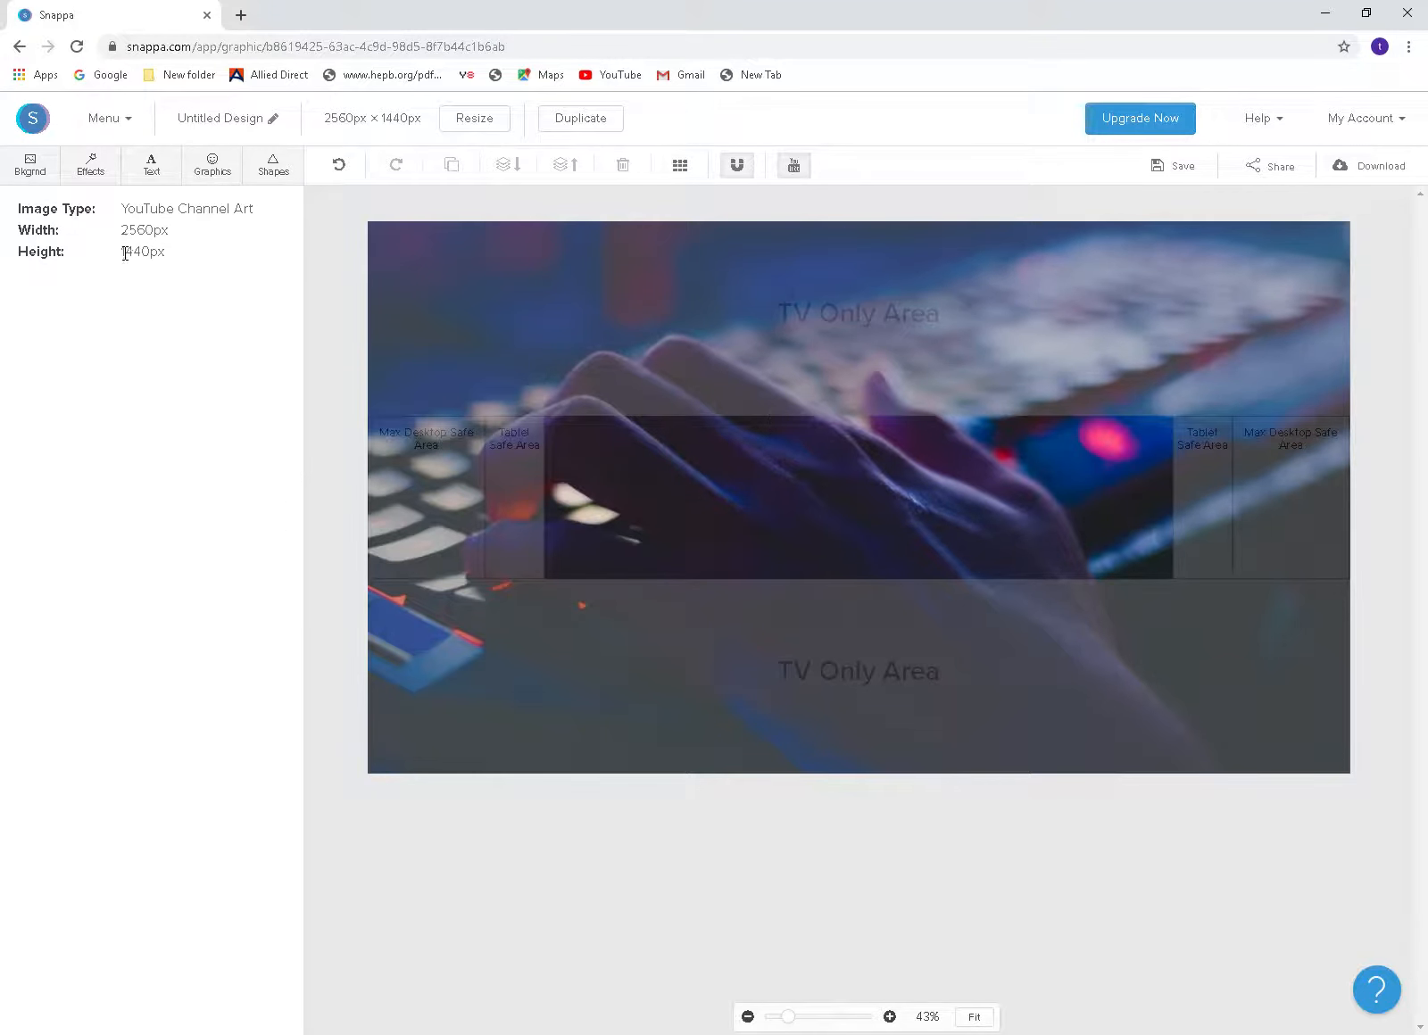
Step: Add a heading text in the banner's central safe area, shift it slightly, and browse the fonts available for it
left_click(168, 172)
left_click(135, 254)
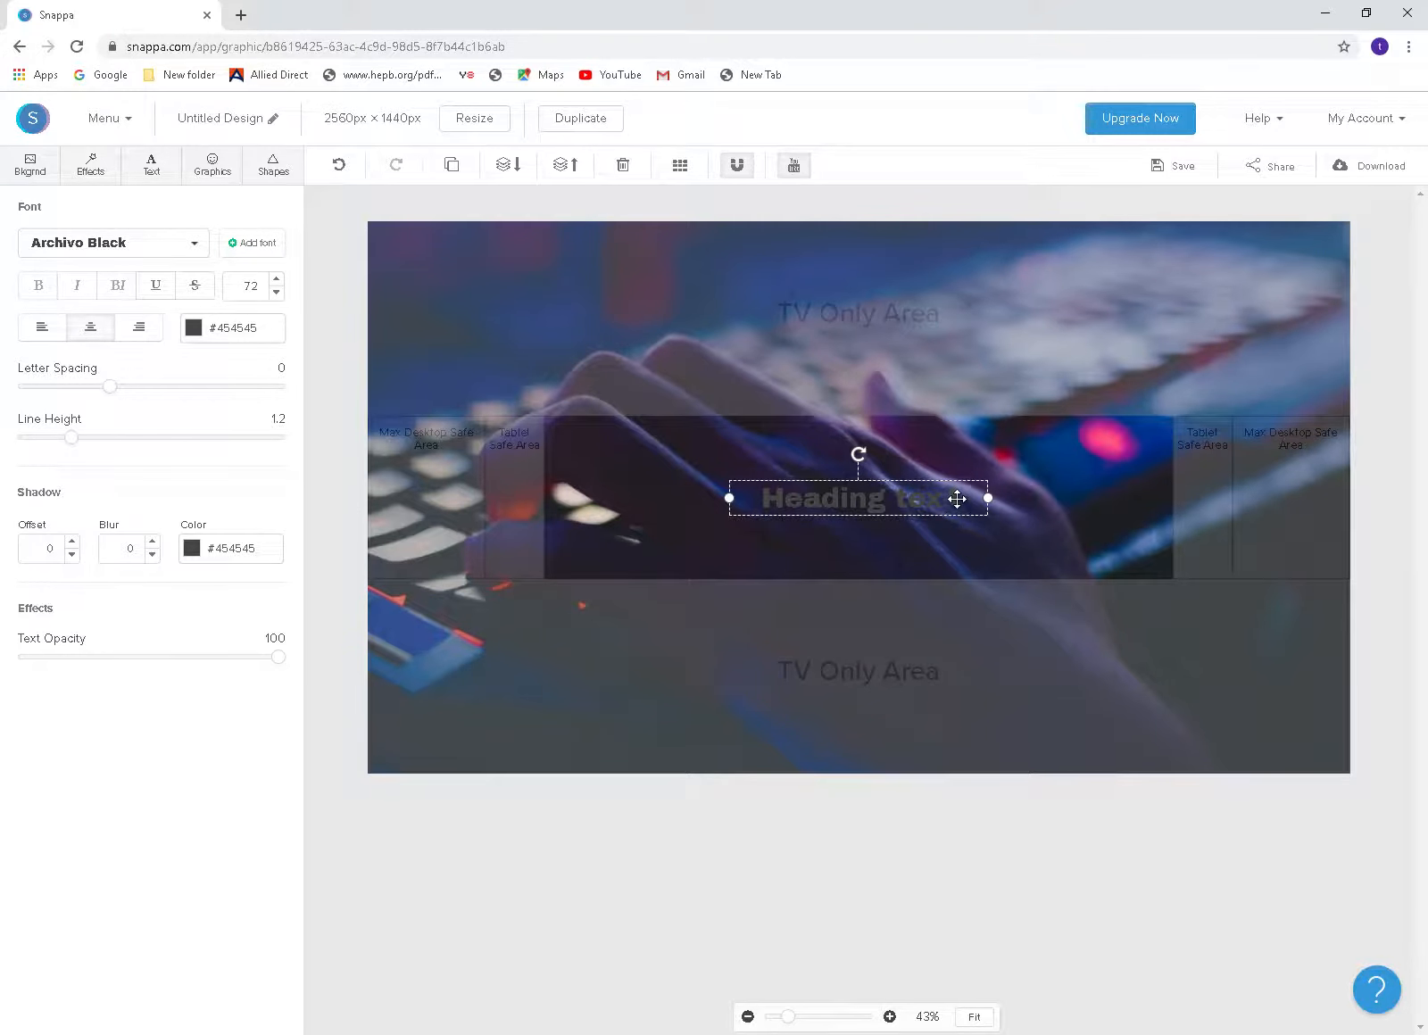
mouse_move(837, 501)
left_mouse_down()
mouse_move(860, 501)
mouse_move(841, 492)
left_mouse_up()
left_click(192, 244)
left_click(192, 245)
left_click(192, 247)
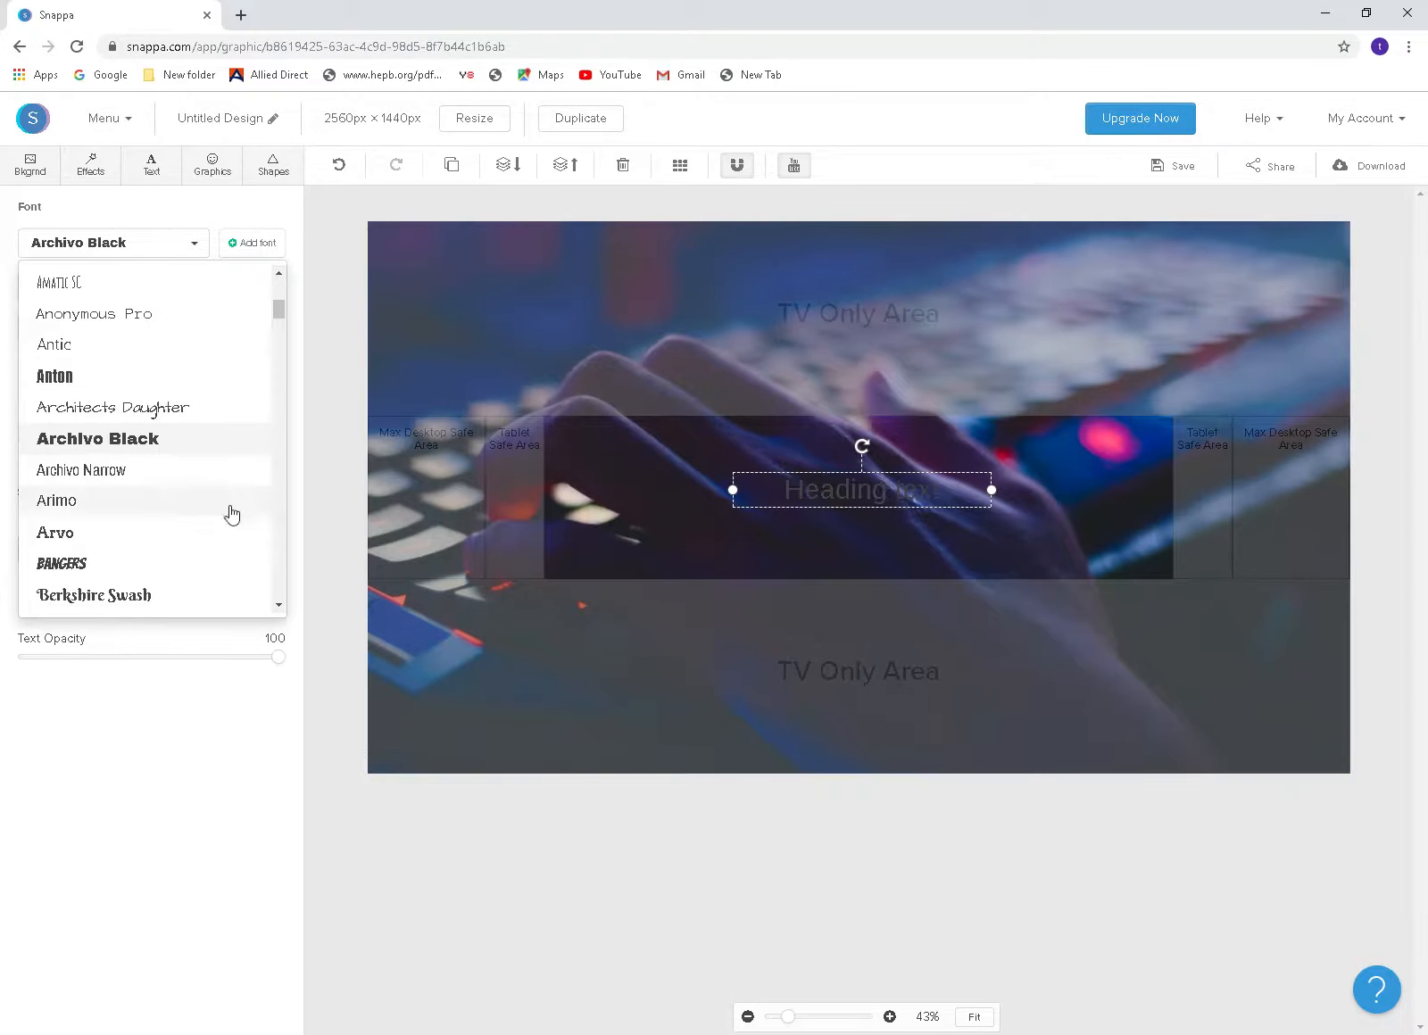
left_click(241, 685)
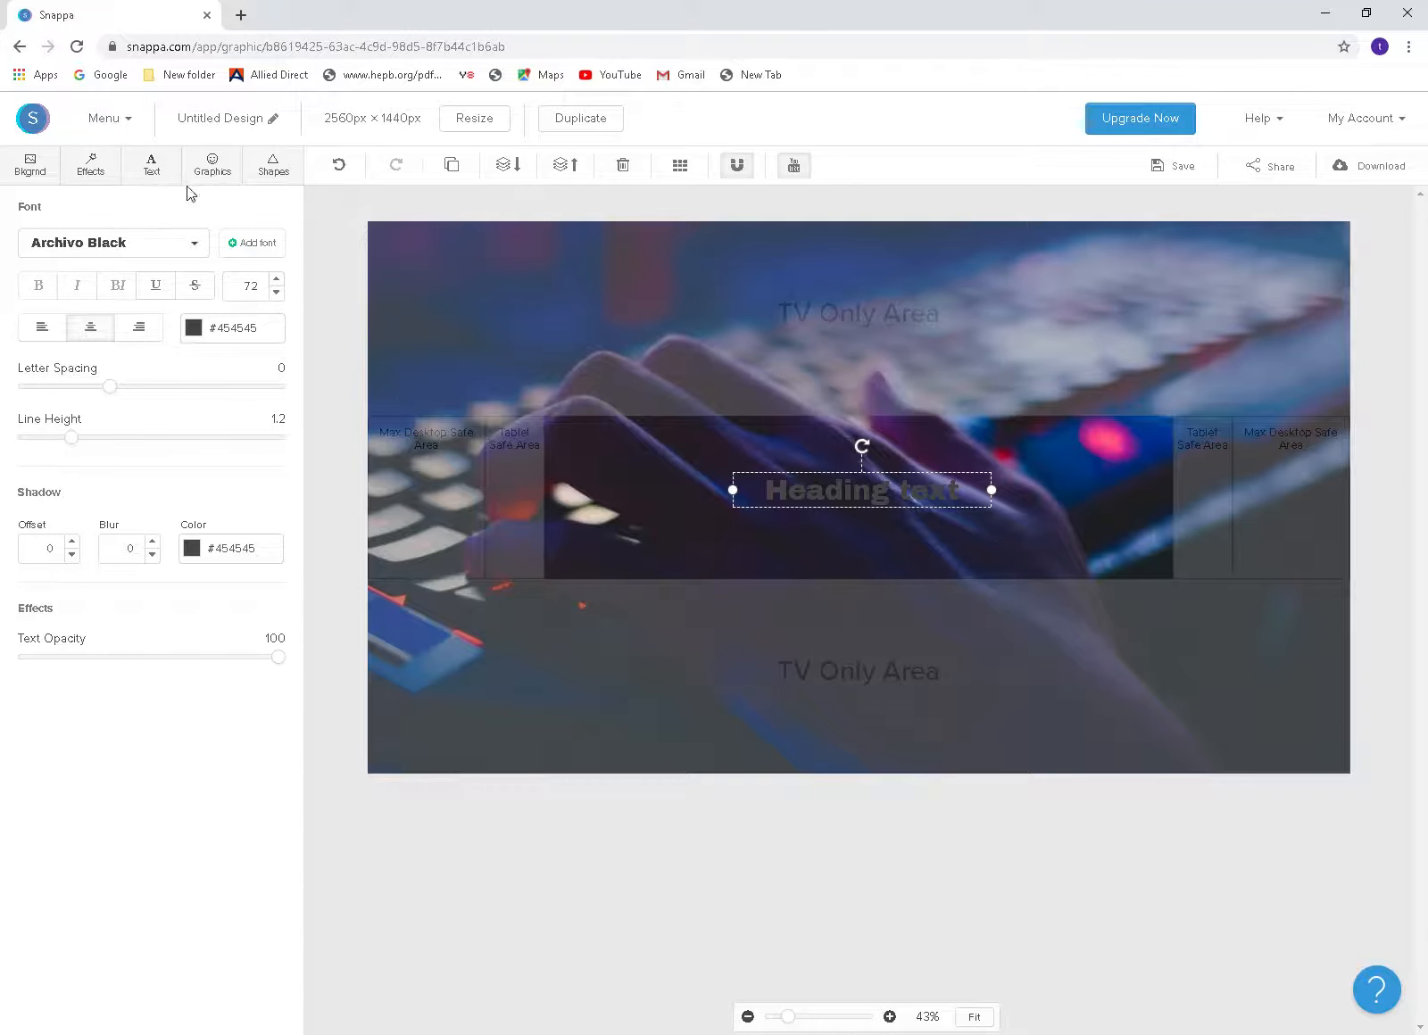
Step: Move the heading text off the canvas and display the available shapes
left_click(270, 177)
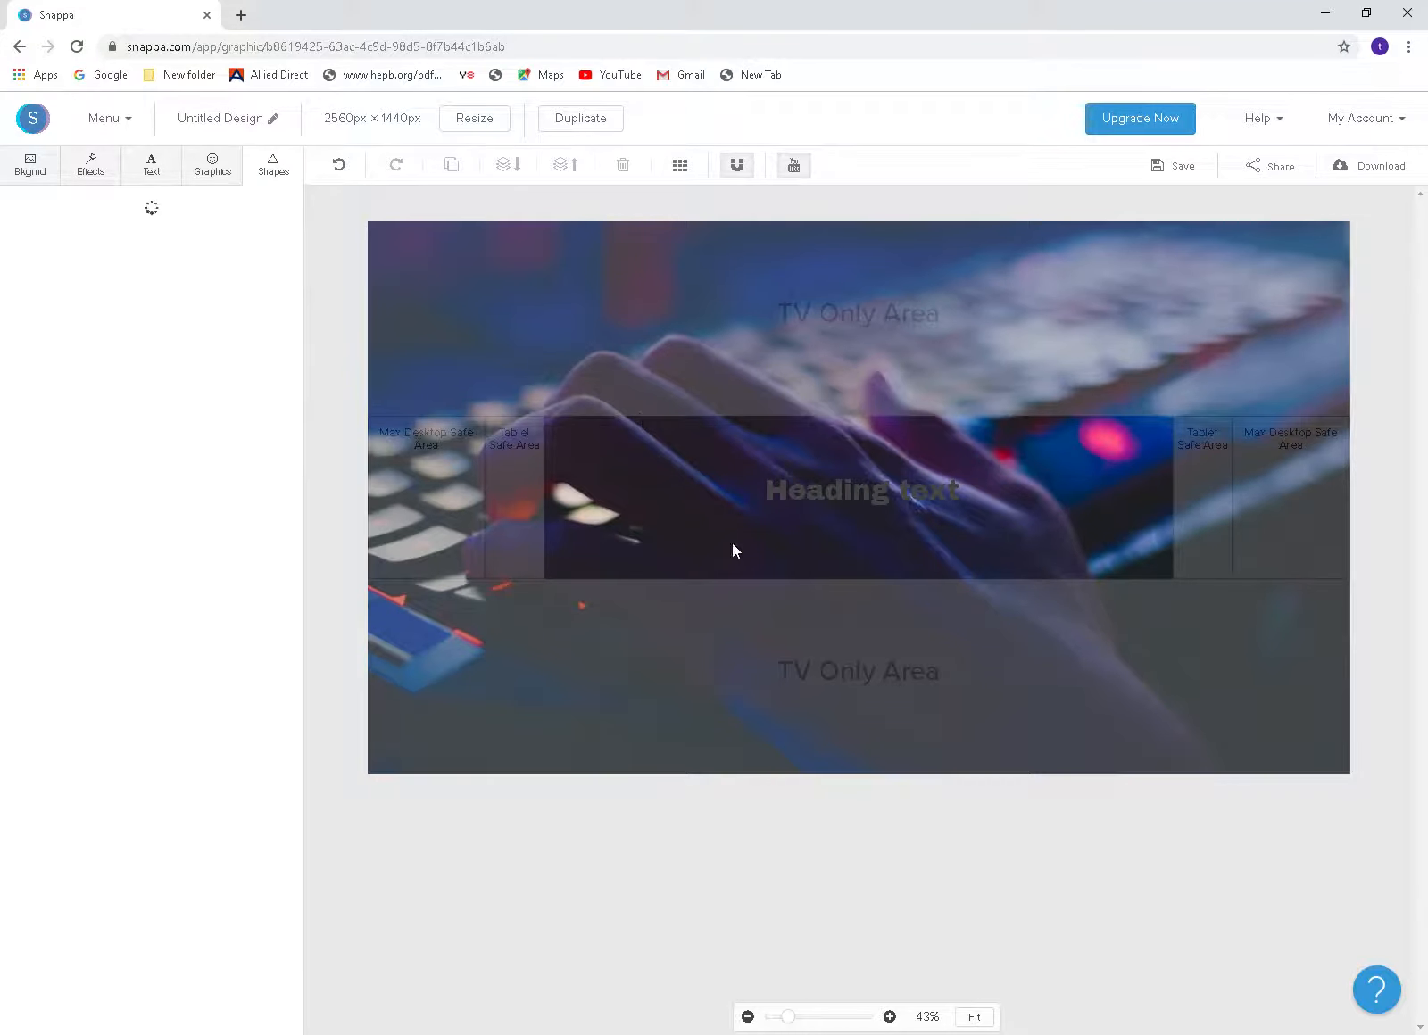
left_click_drag(834, 483, 148, 912)
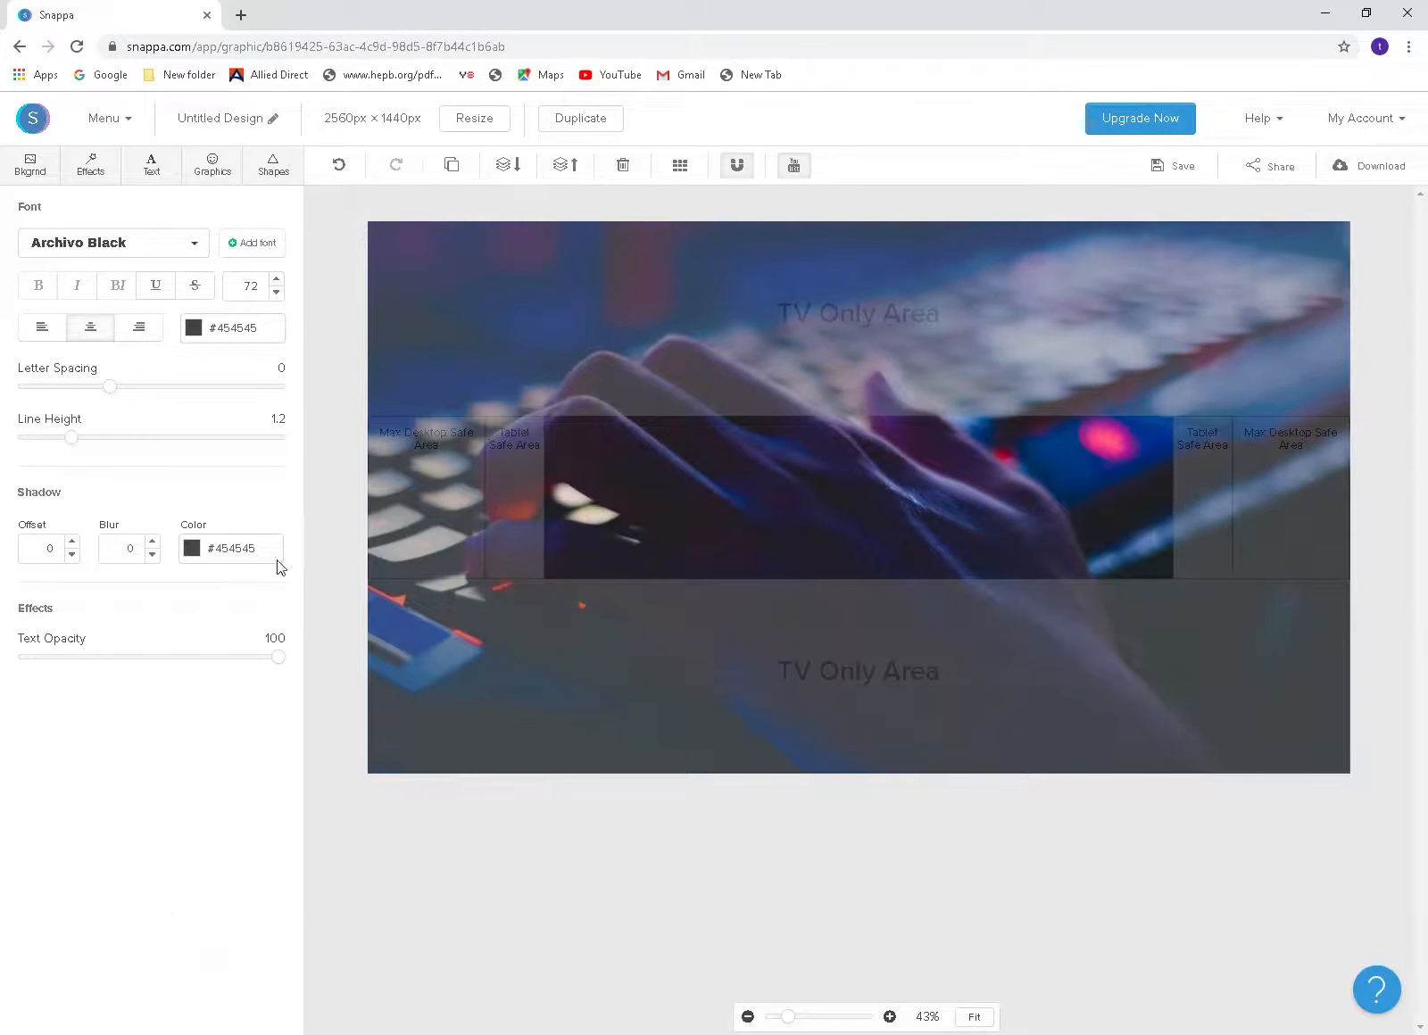
left_click(271, 162)
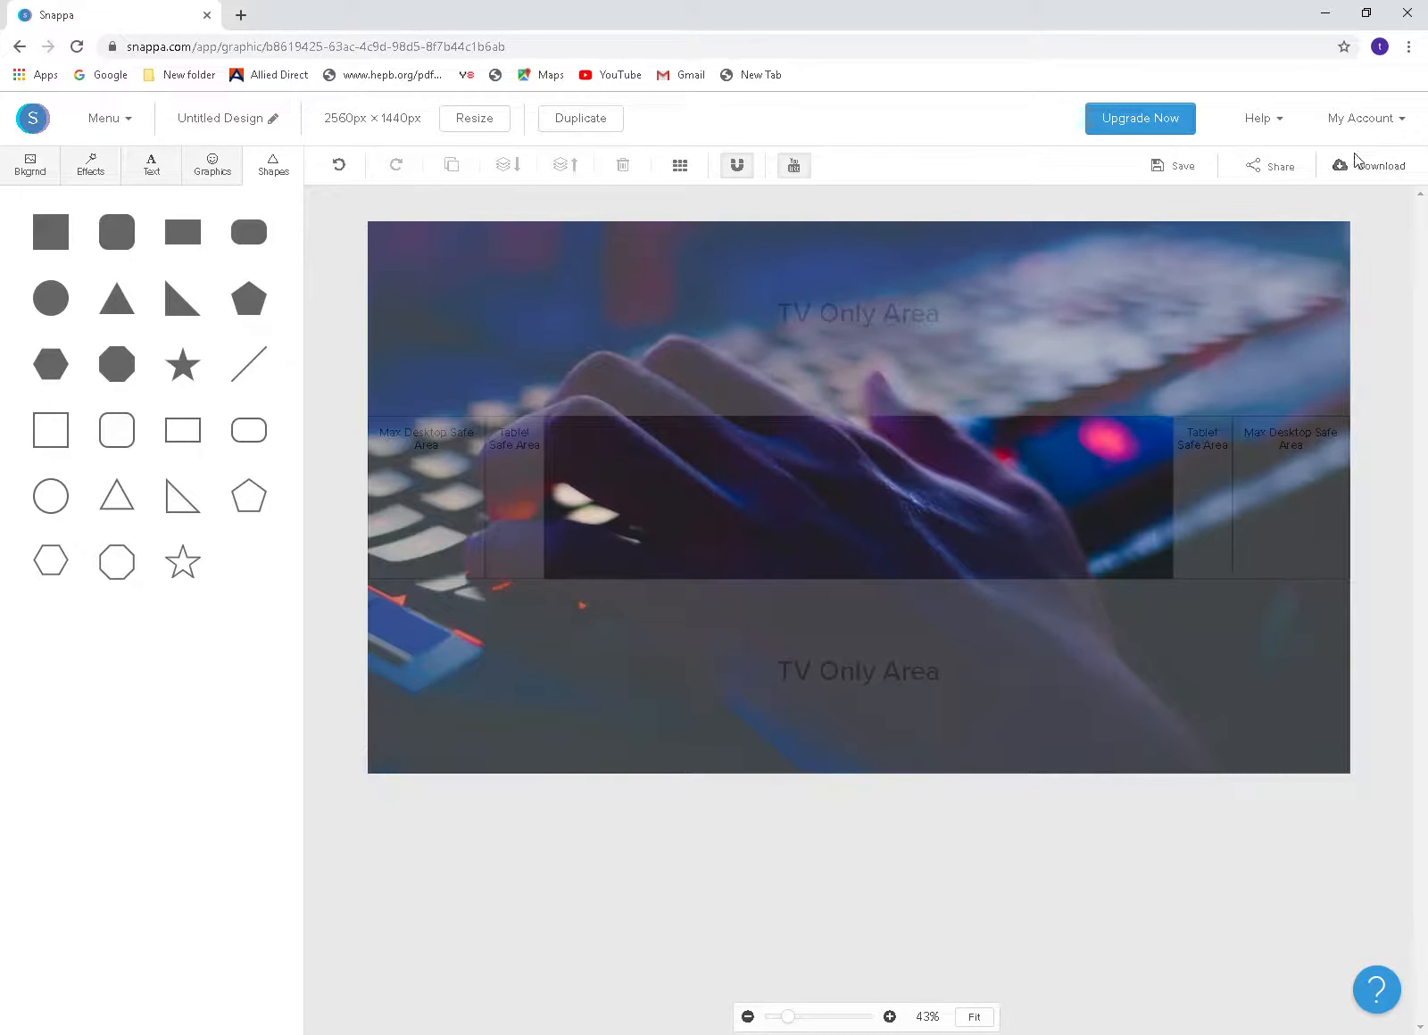
right_click(1072, 362)
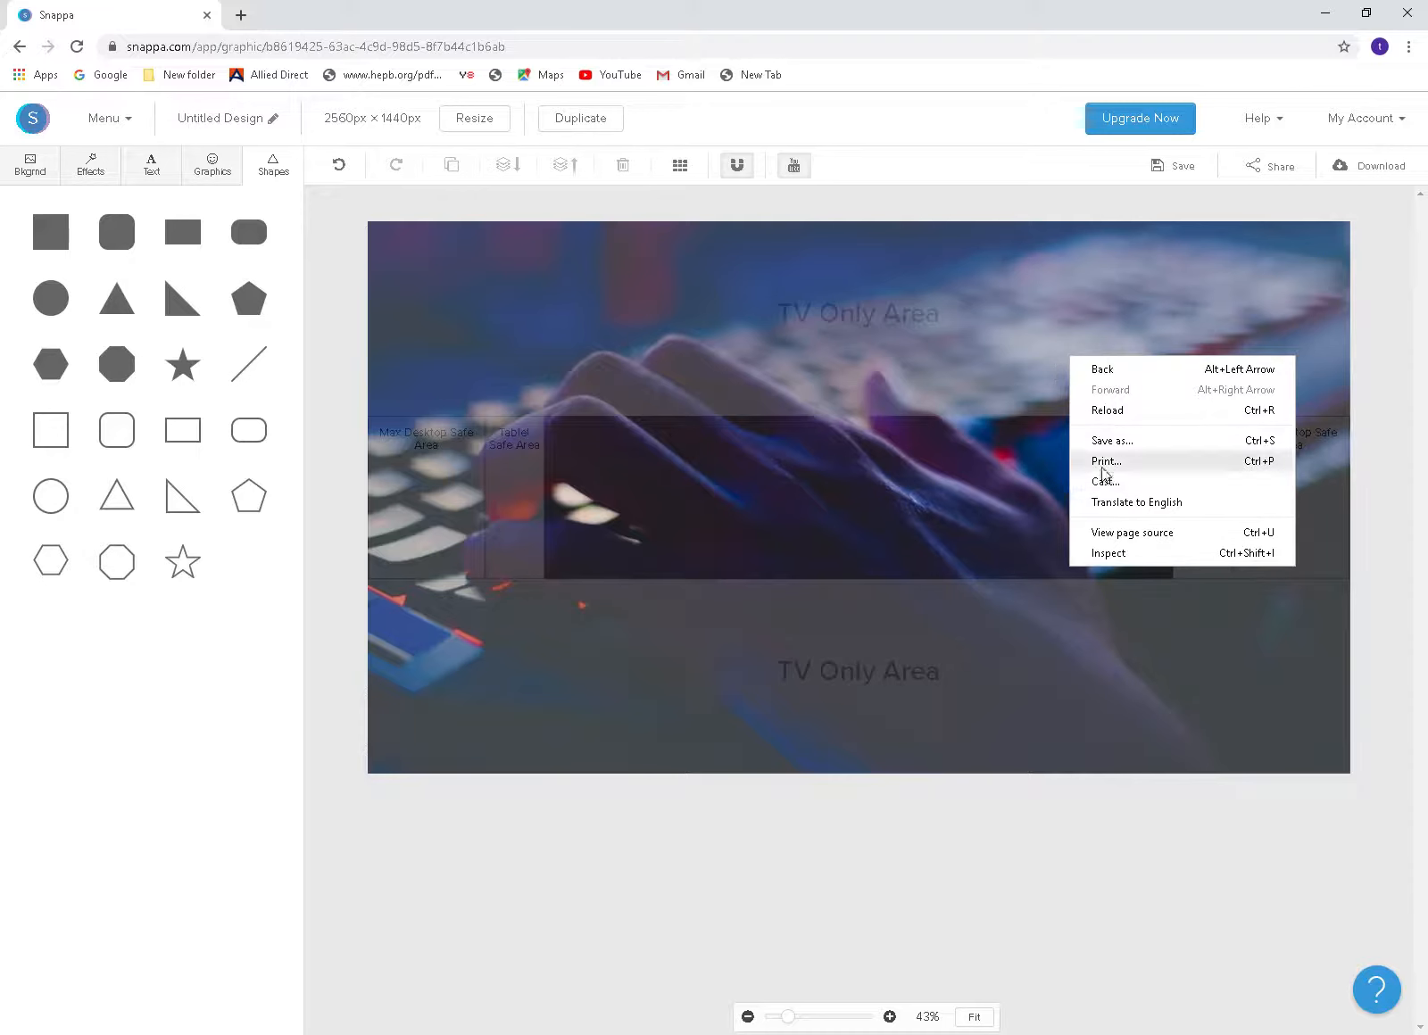
right_click(905, 518)
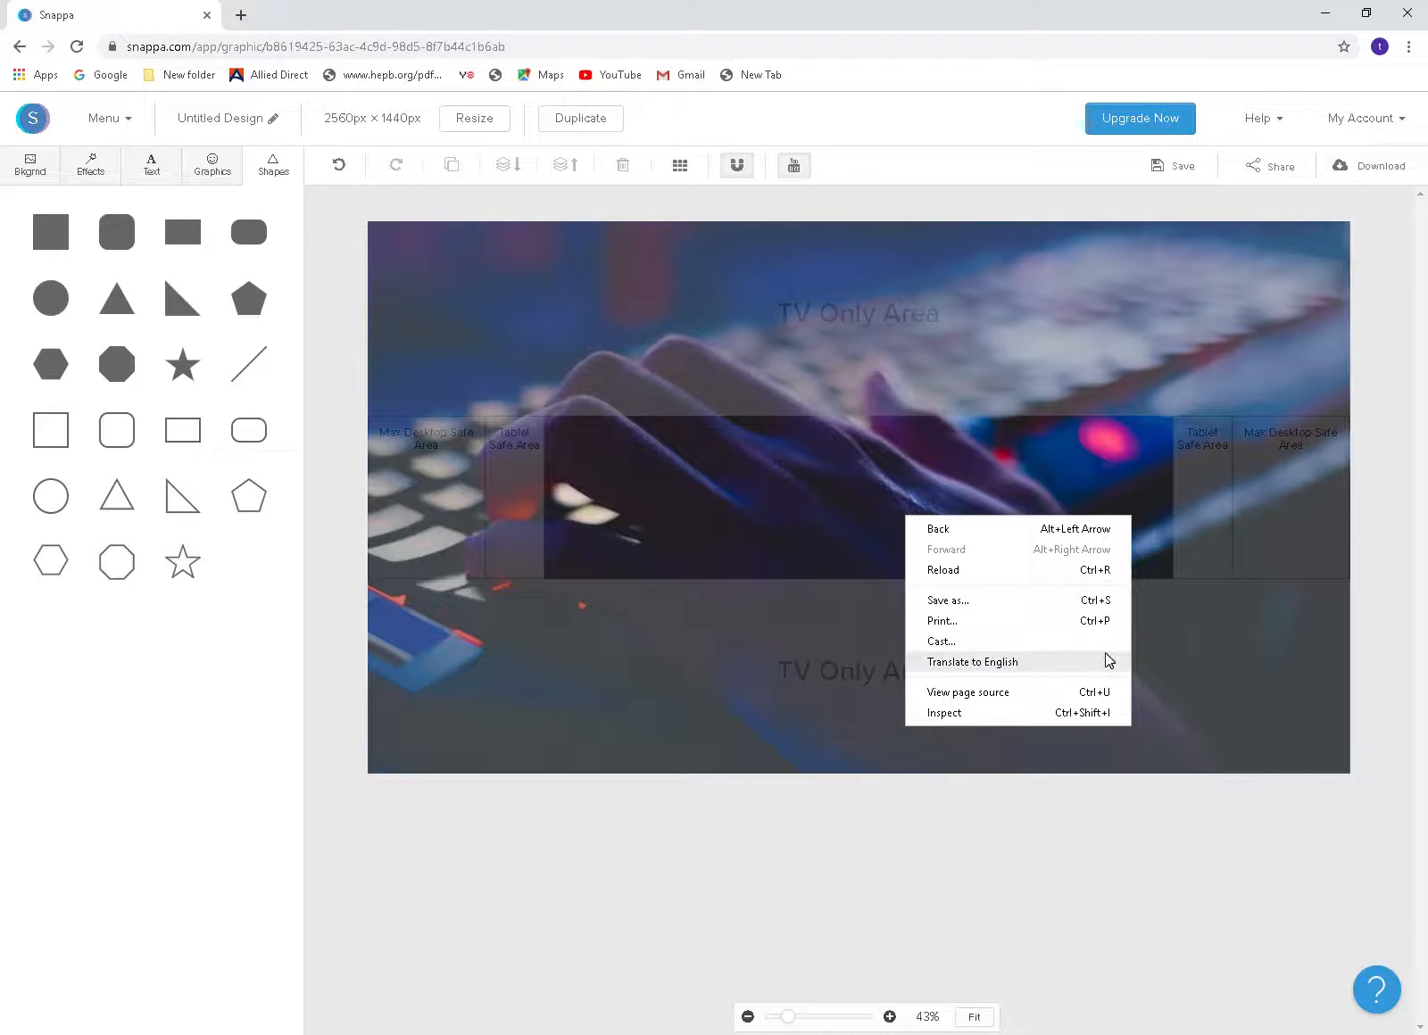
left_click(1165, 675)
Step: Download the banner as a web optimized JPG
left_click(1357, 170)
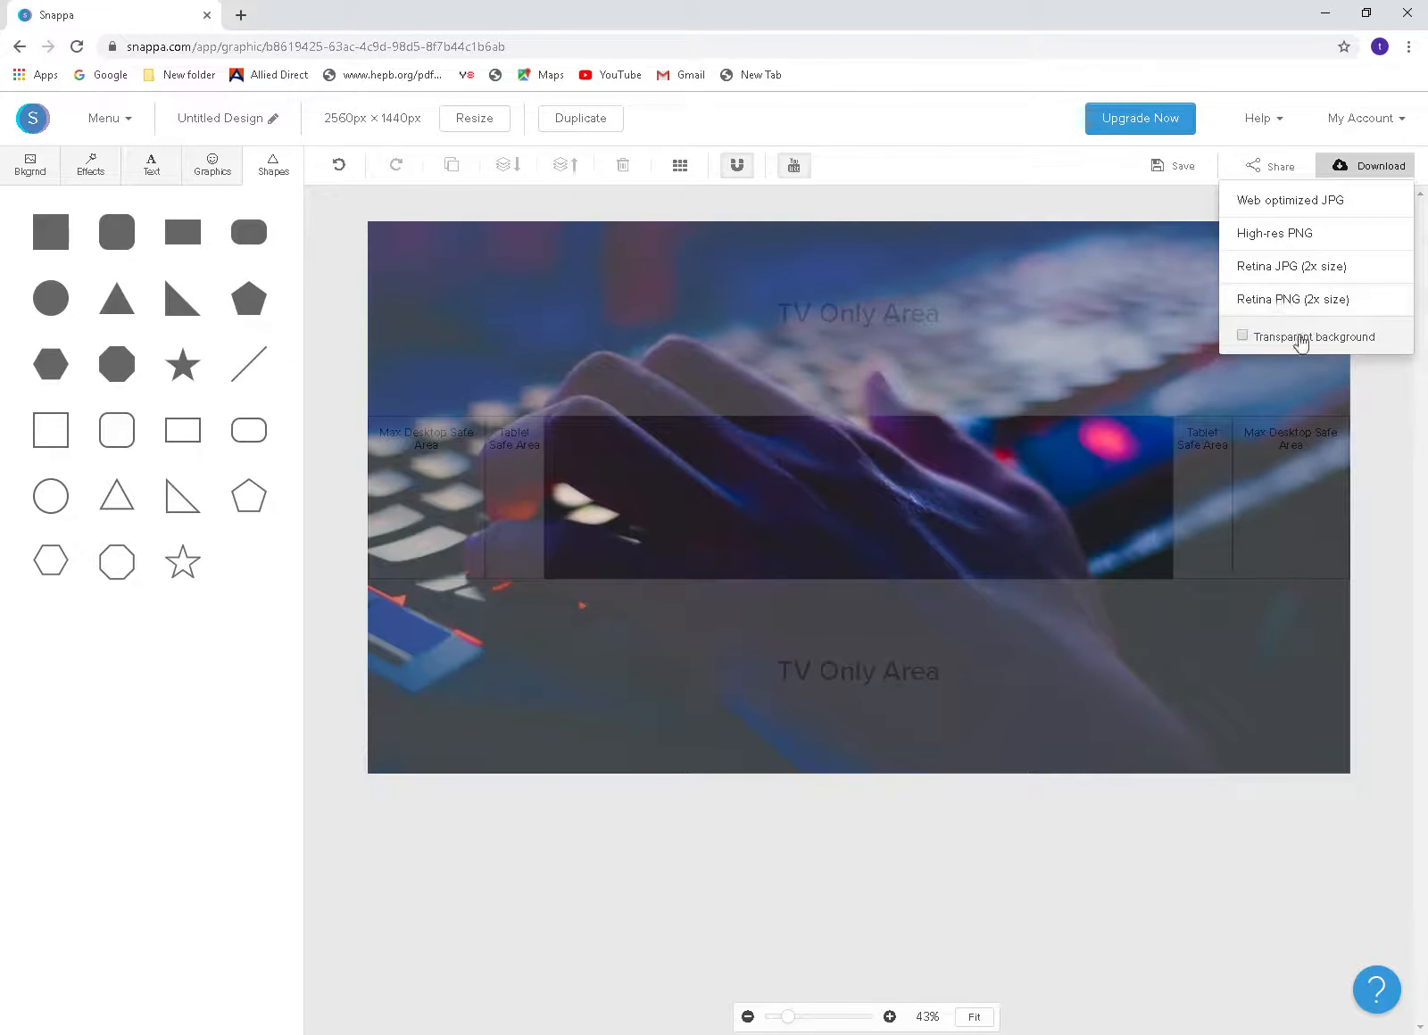
left_click(1315, 204)
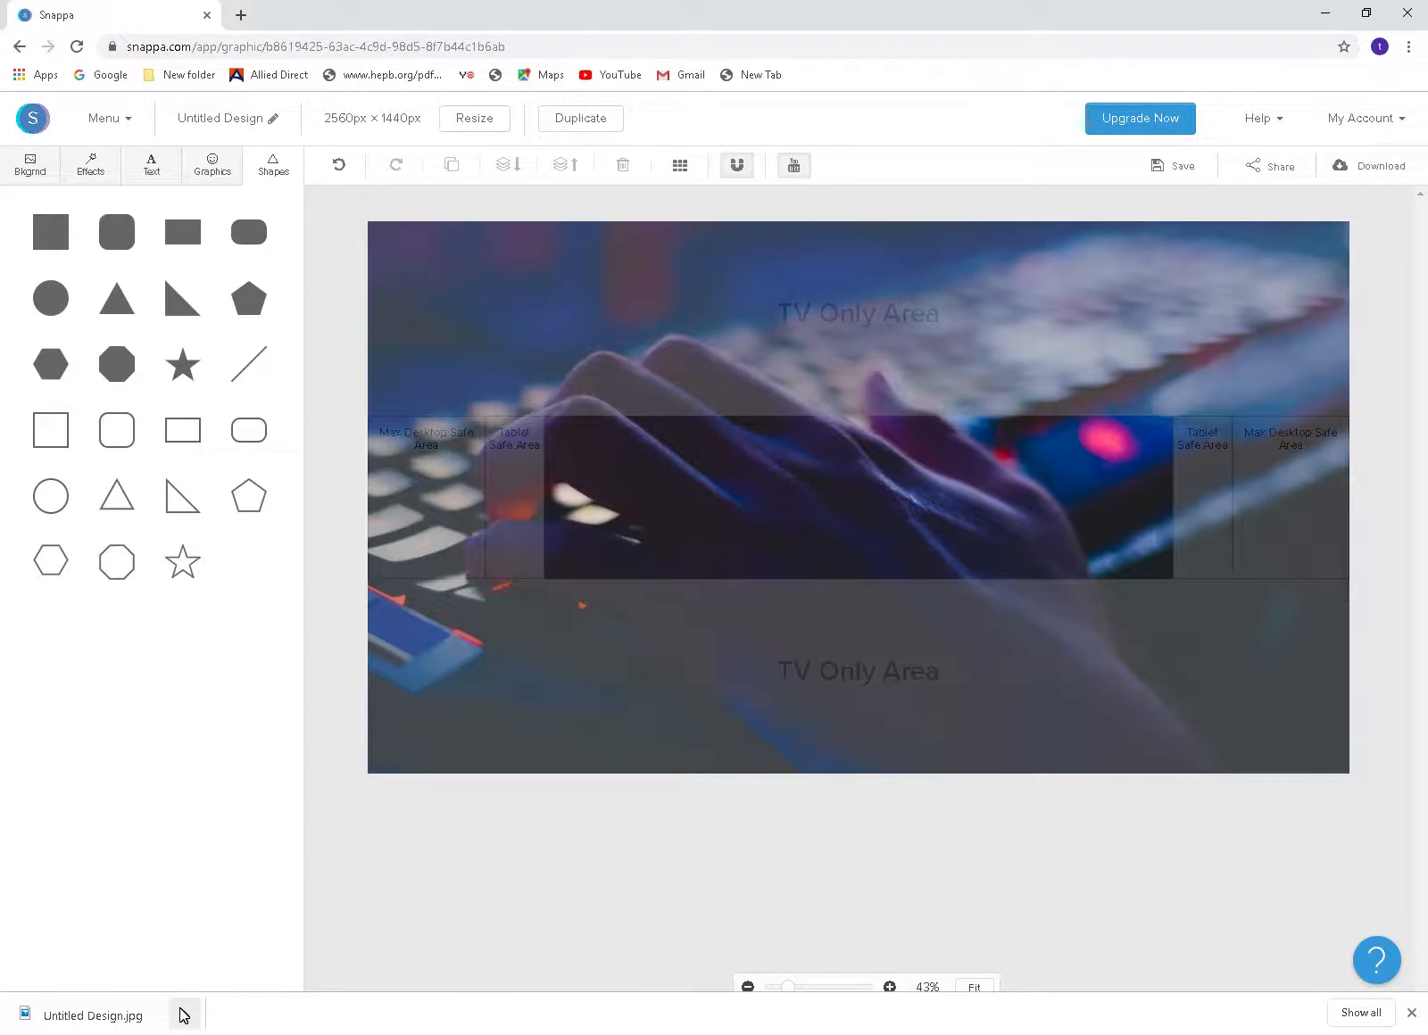
Step: View the downloaded Untitled Design.jpg from its folder, and close the image, the folder and the downloads page
left_click(1353, 1013)
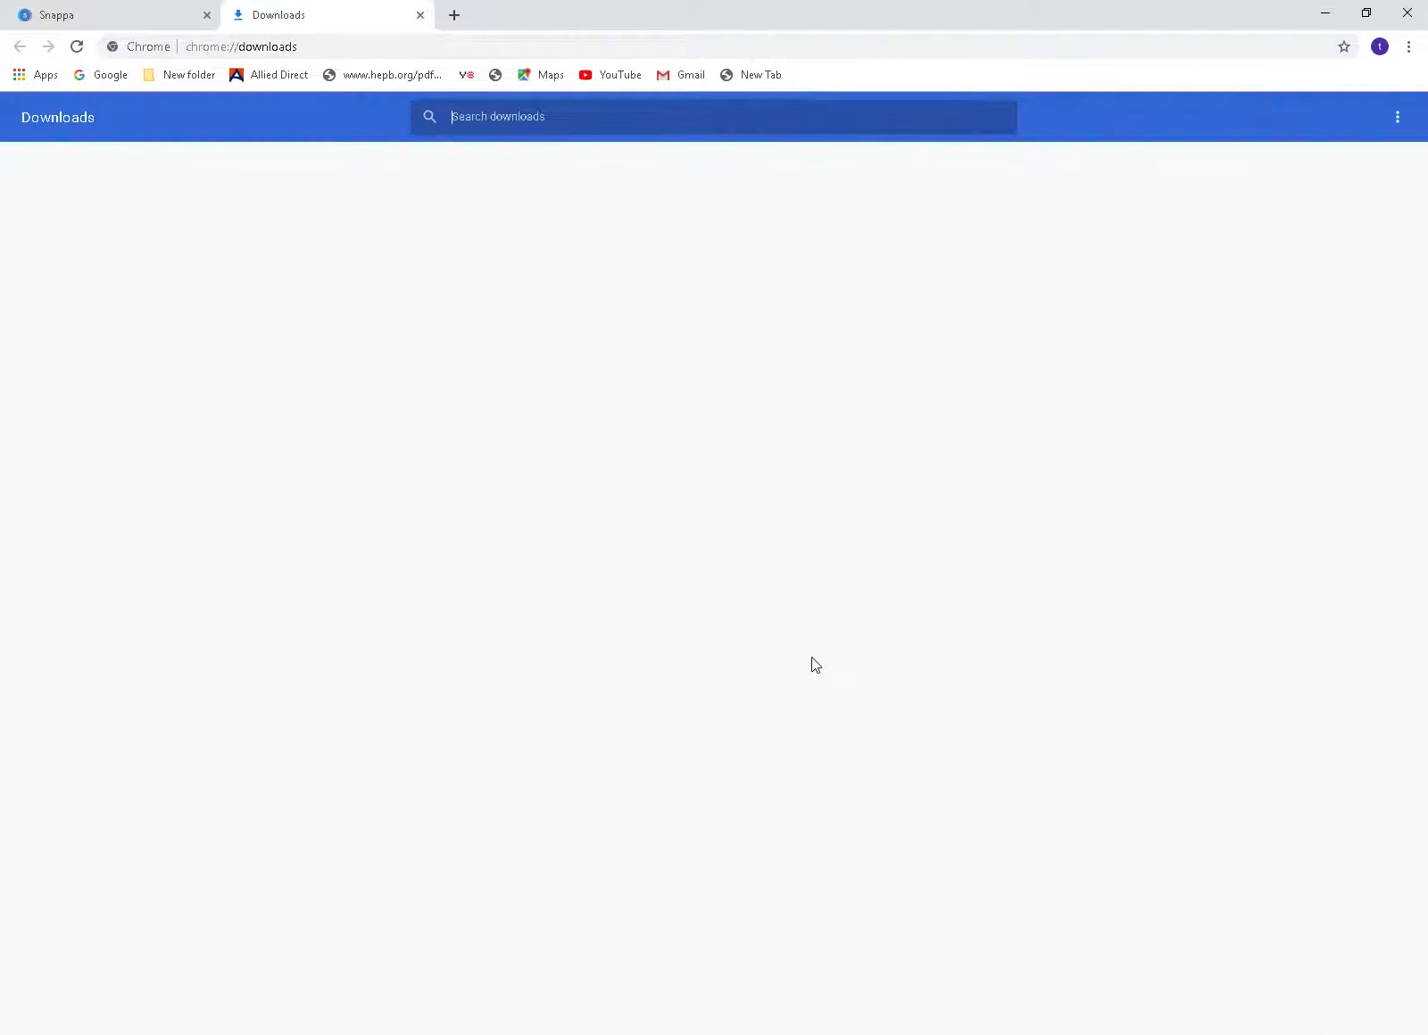
left_click(556, 297)
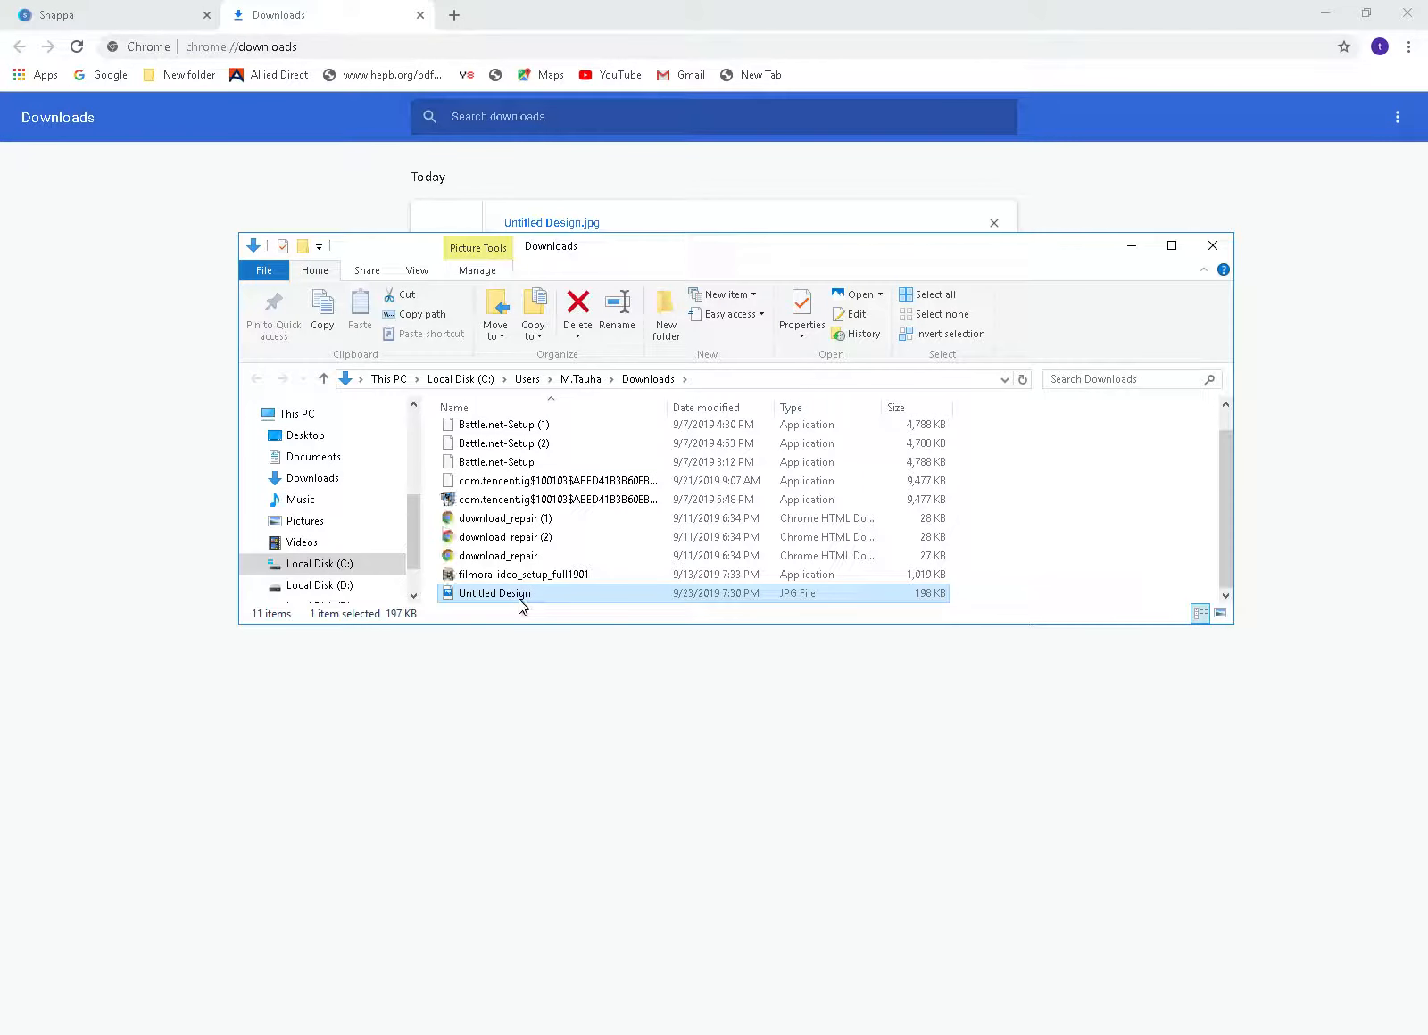
double_click(522, 603)
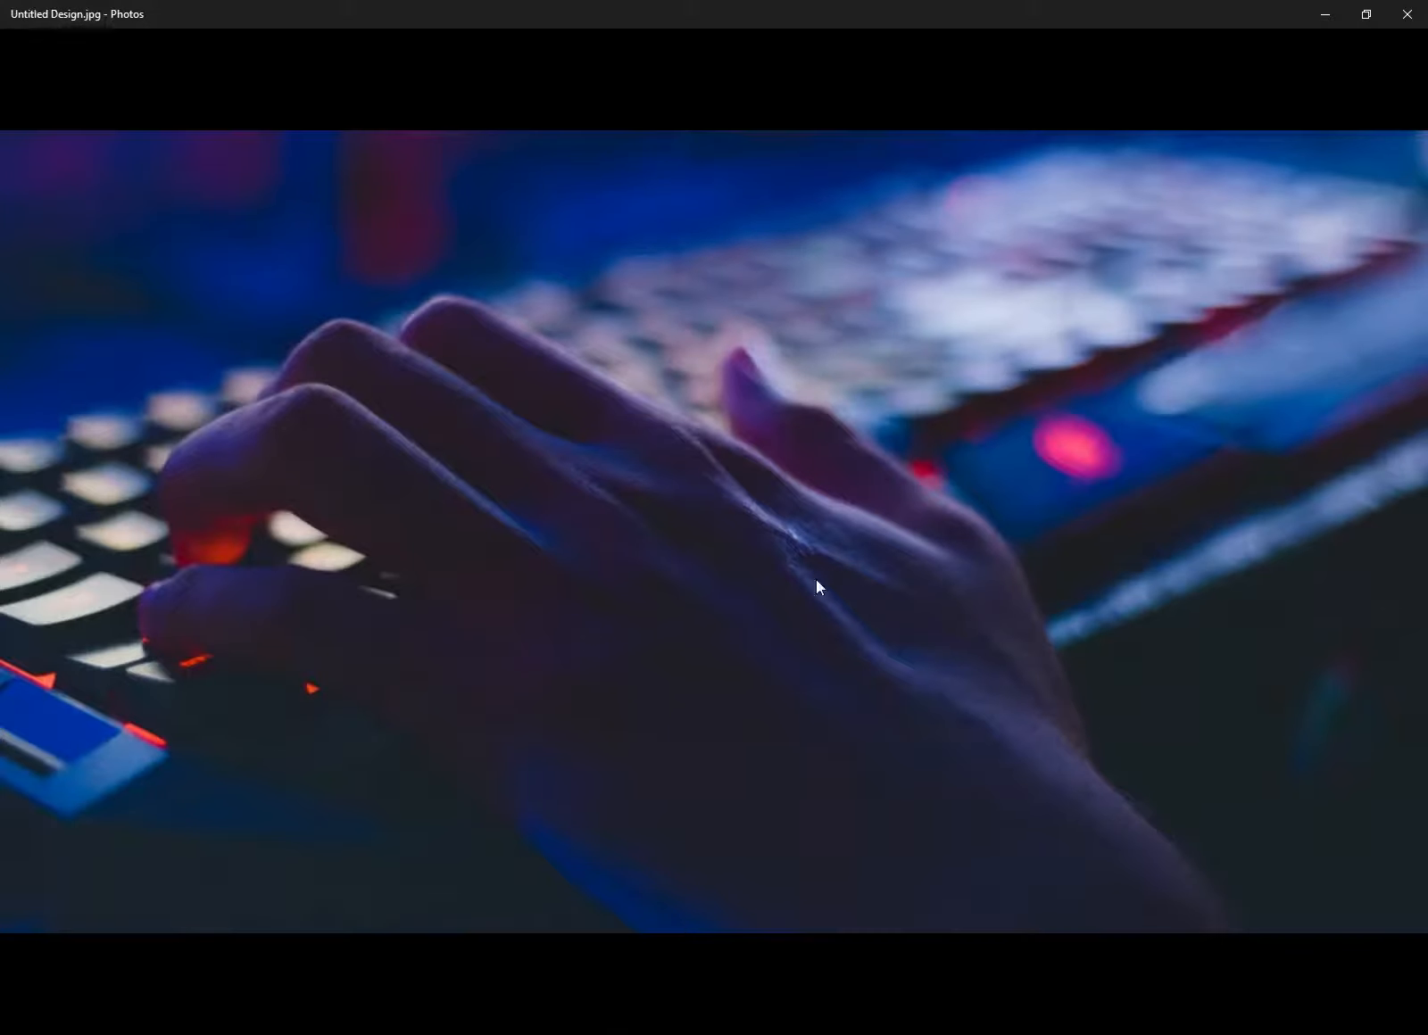
left_click(816, 553)
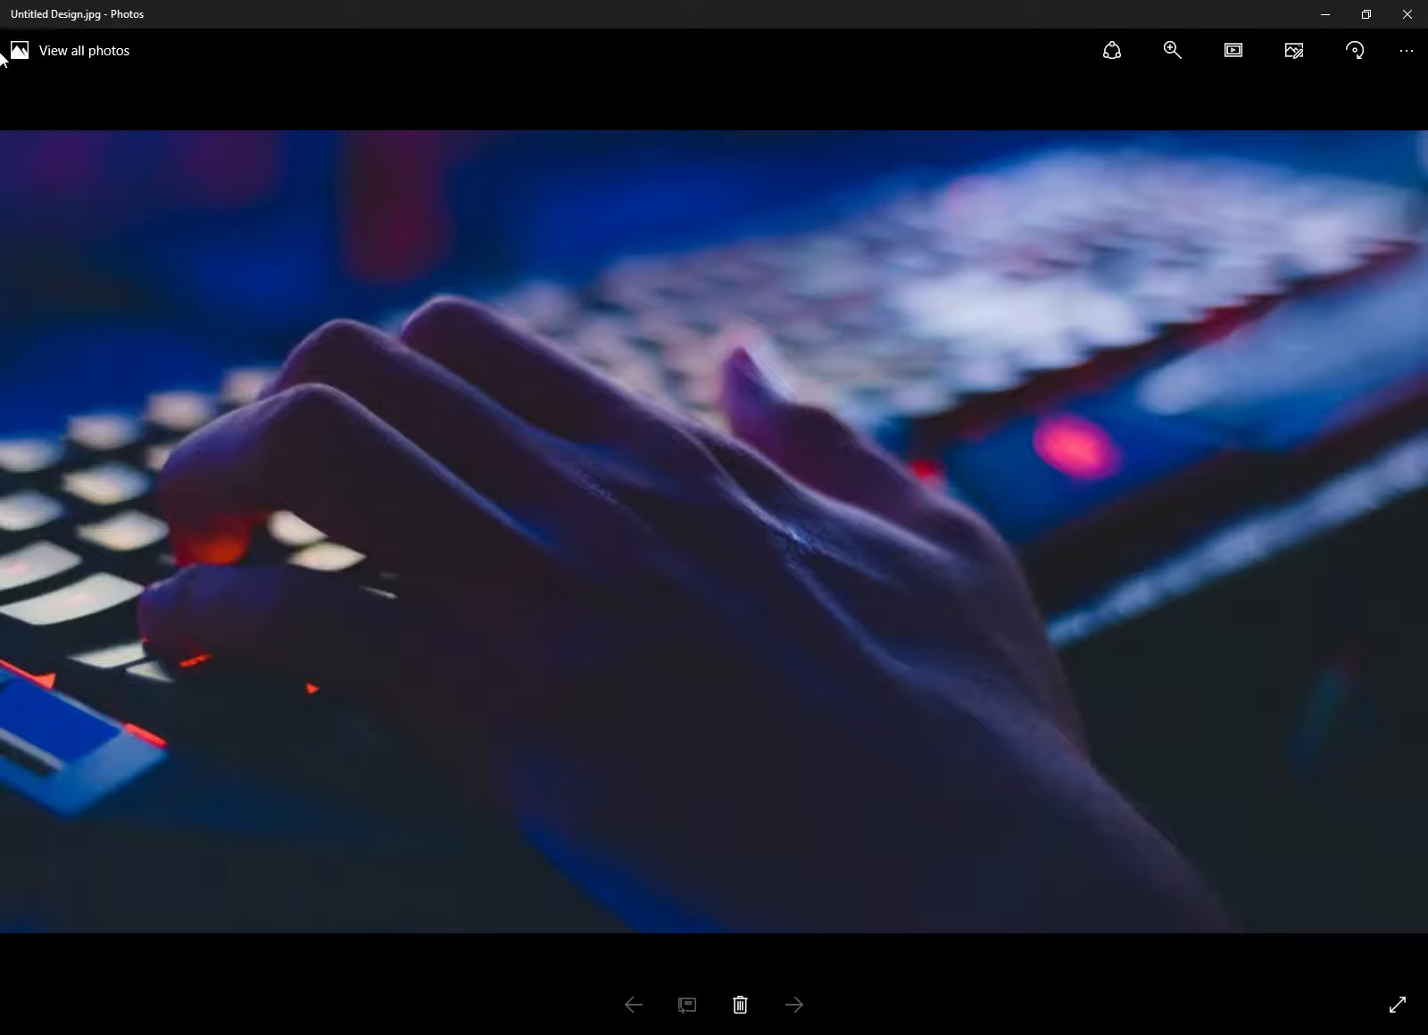
left_click(1406, 14)
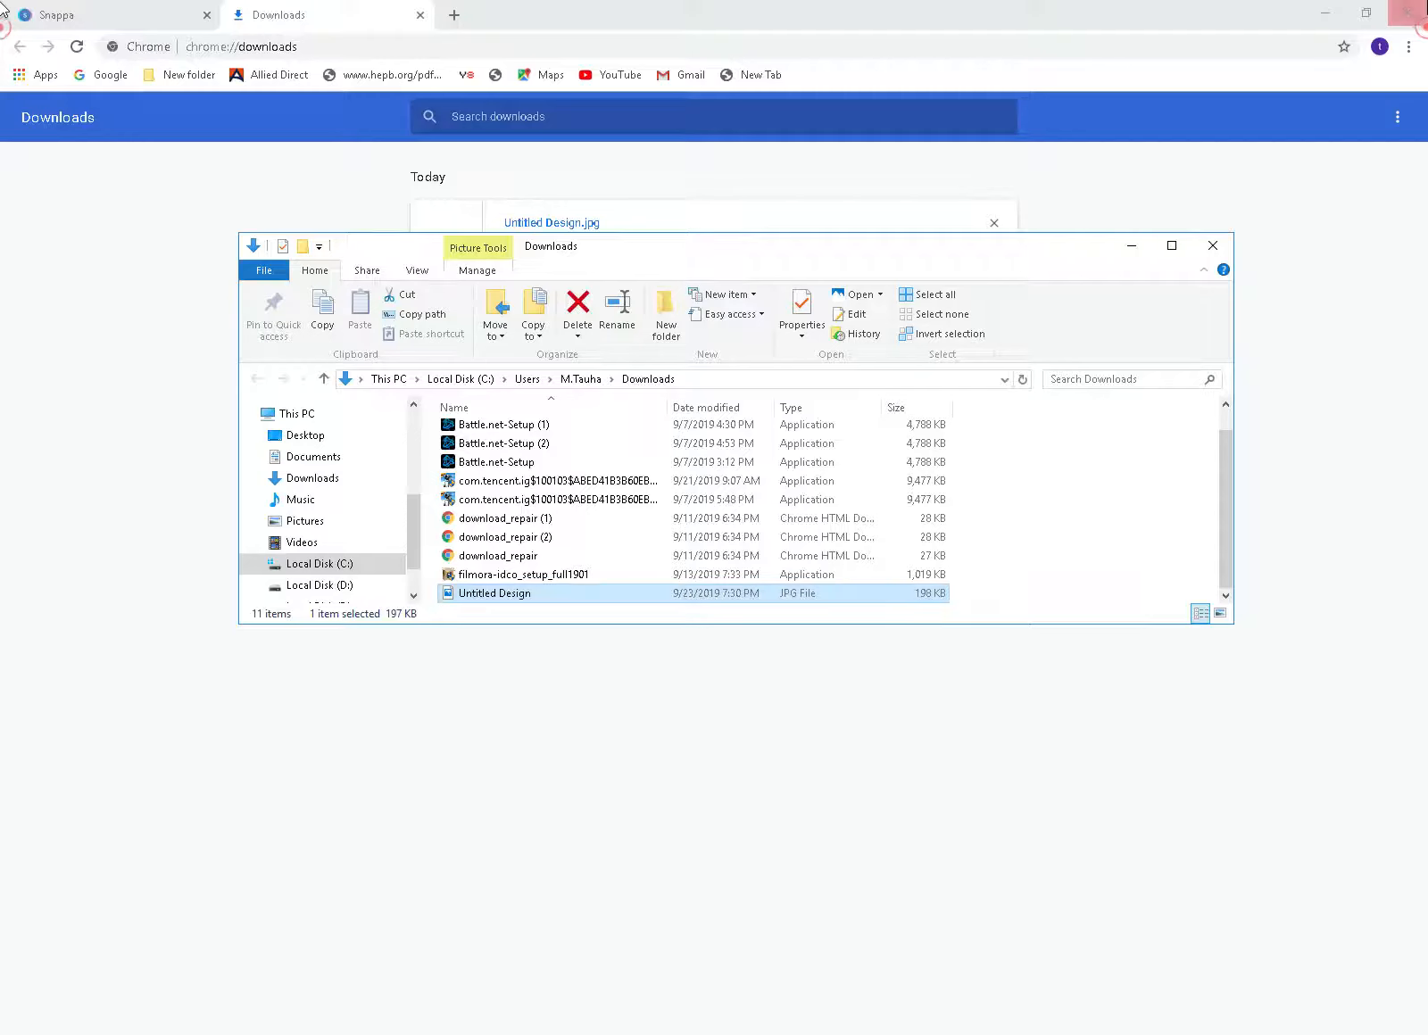
left_click(1211, 246)
left_click(418, 15)
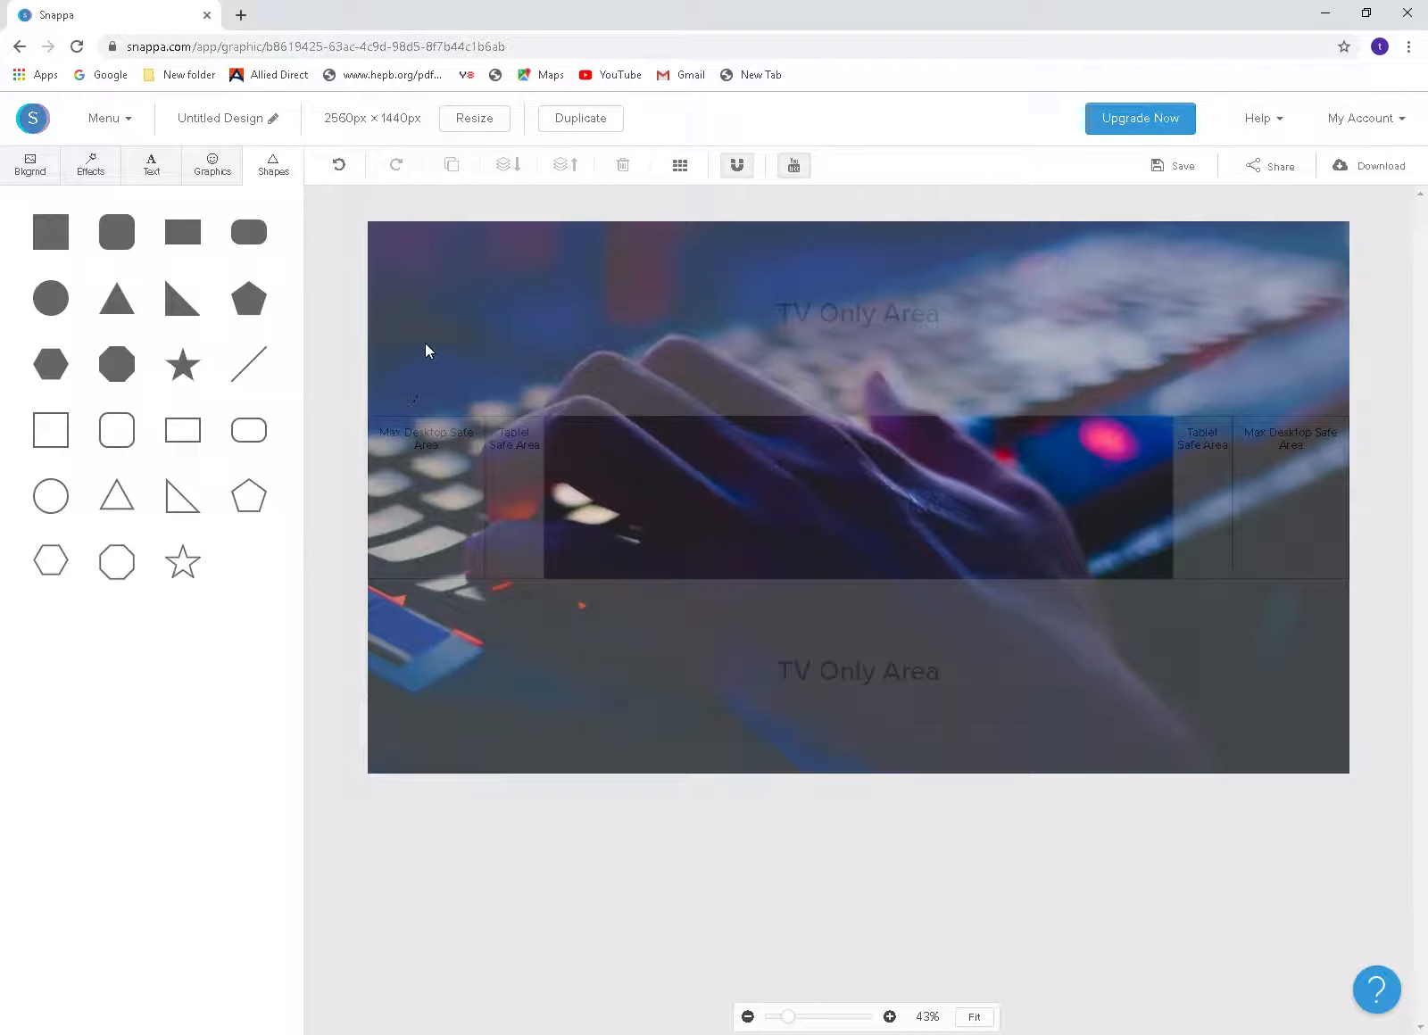
left_click_drag(422, 120, 324, 143)
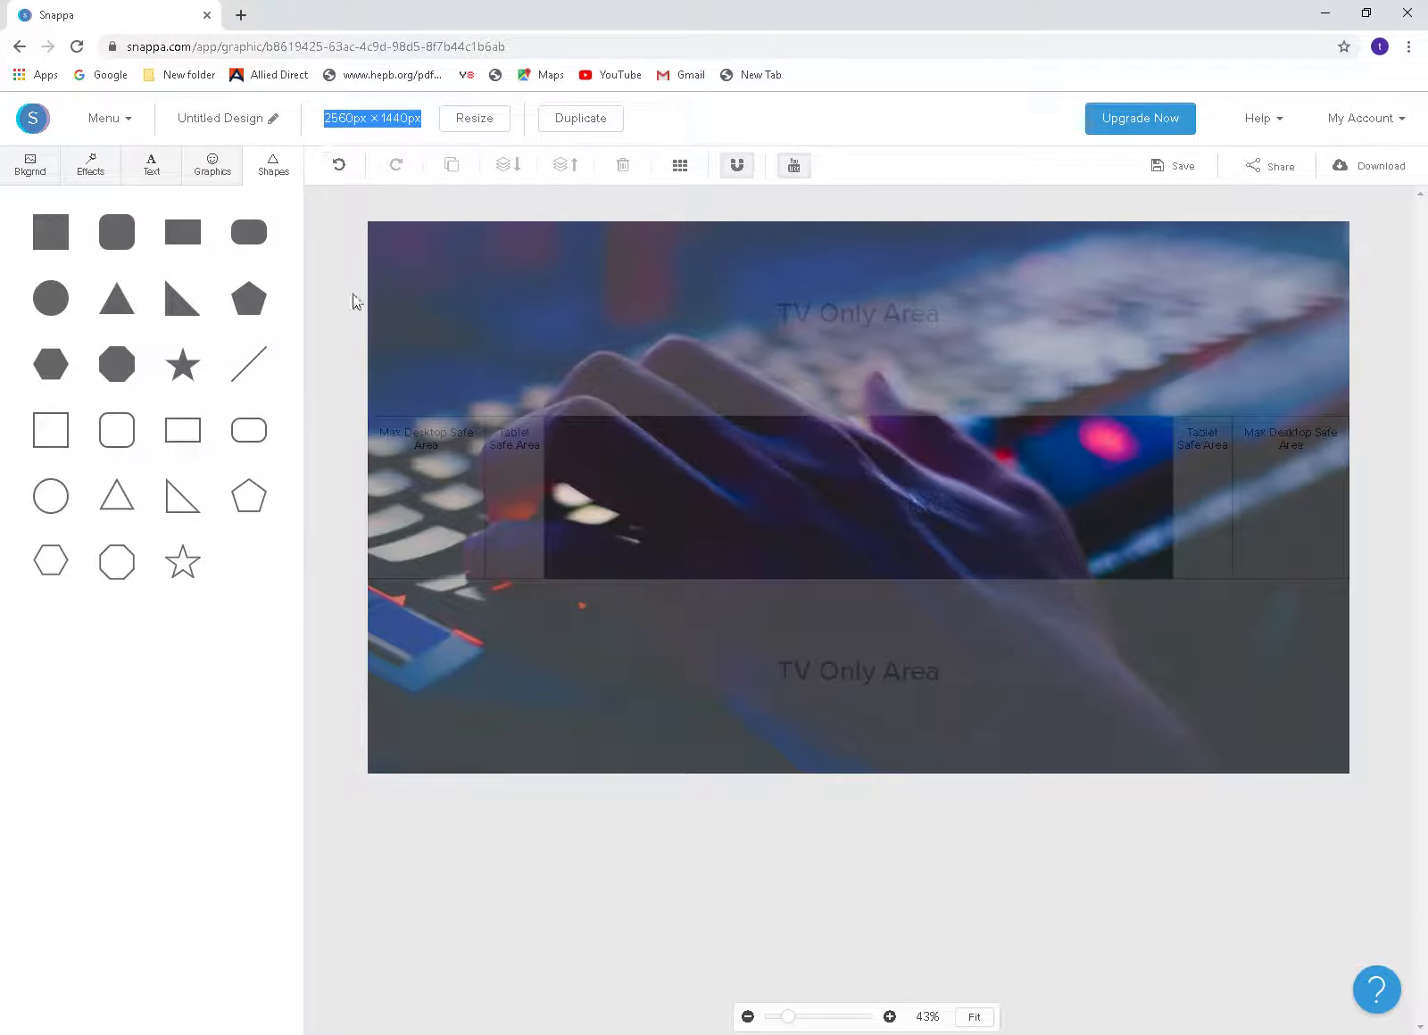
left_click(337, 332)
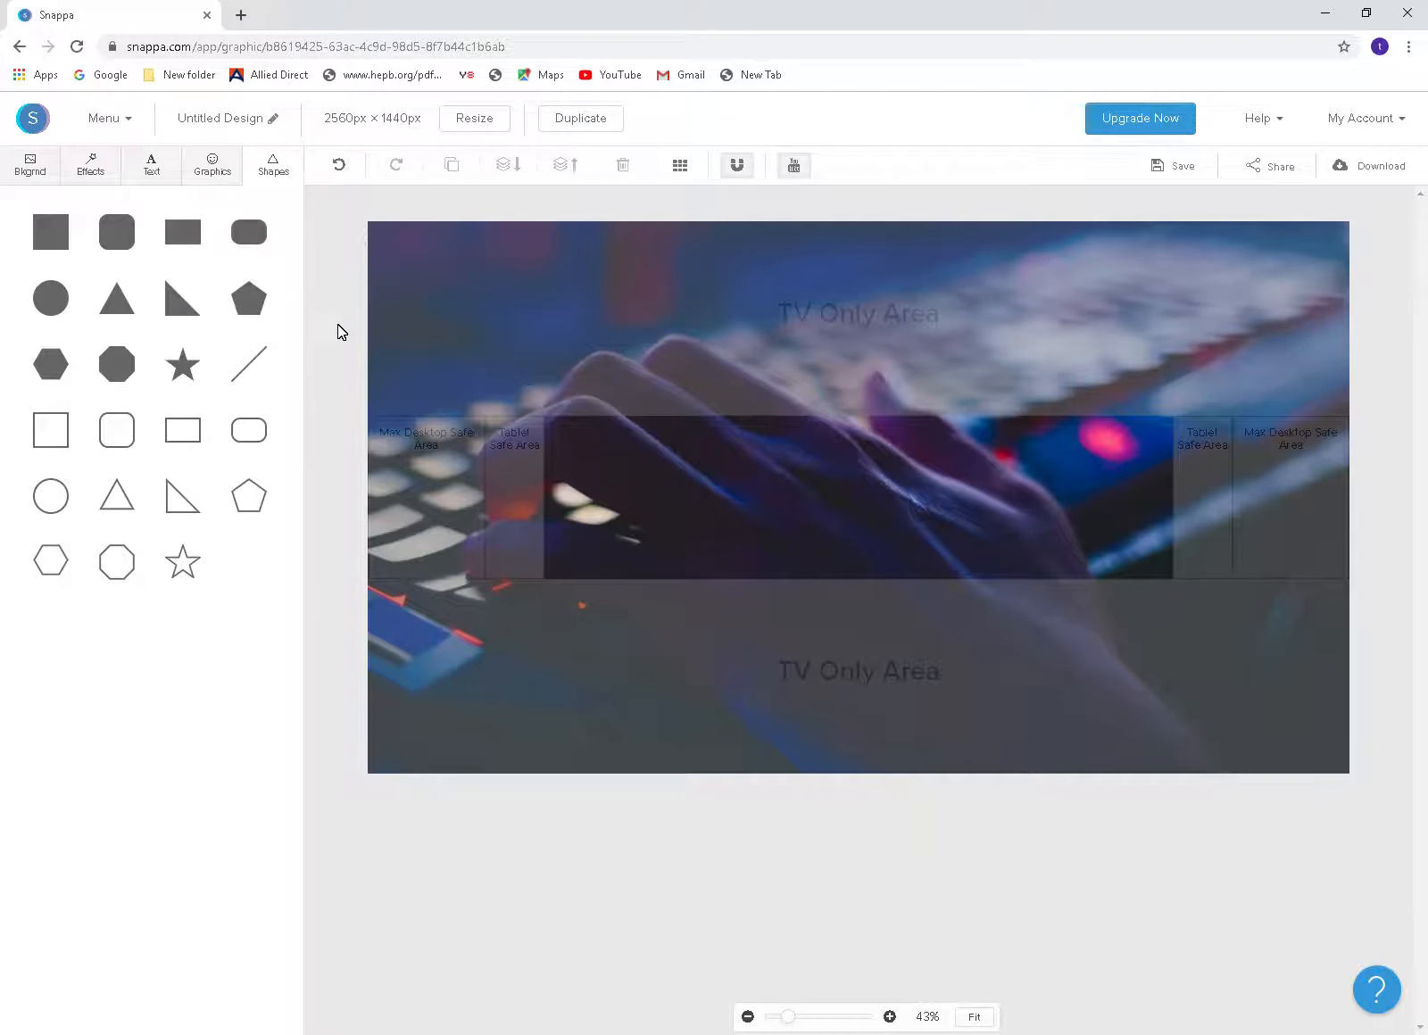